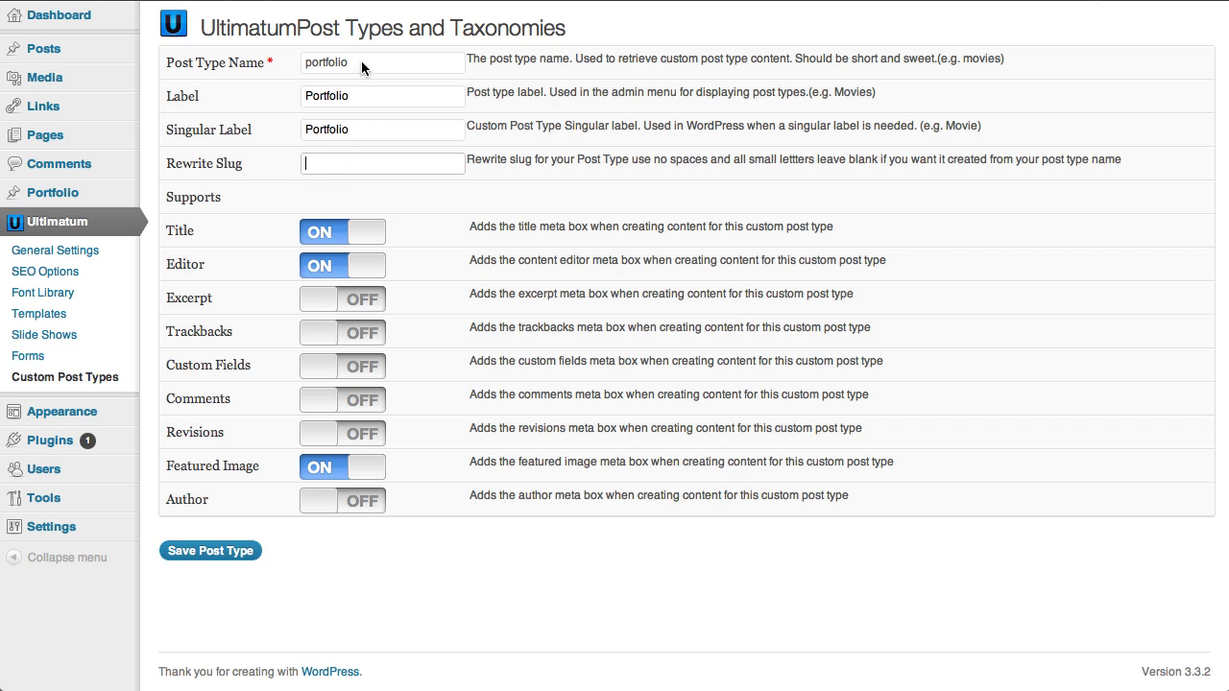
Save the 'portfolio' post type labelled Portfolio, with Title, Editor and Featured Image support
drag(351, 62, 299, 63)
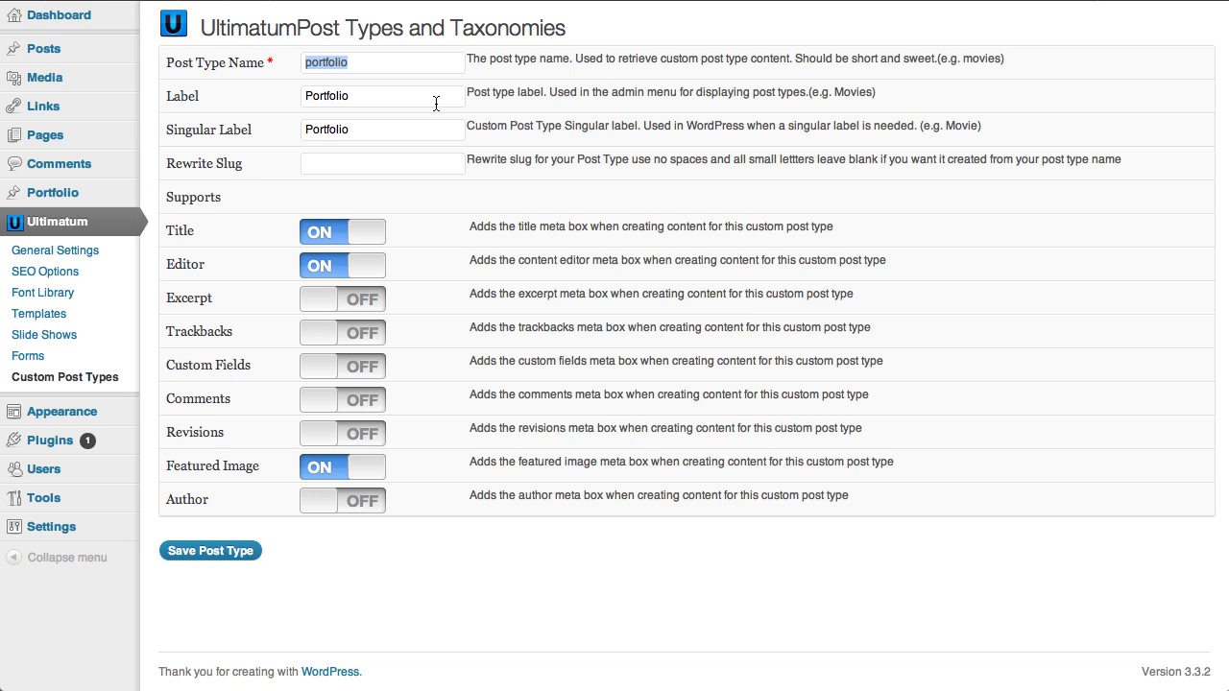
click(218, 554)
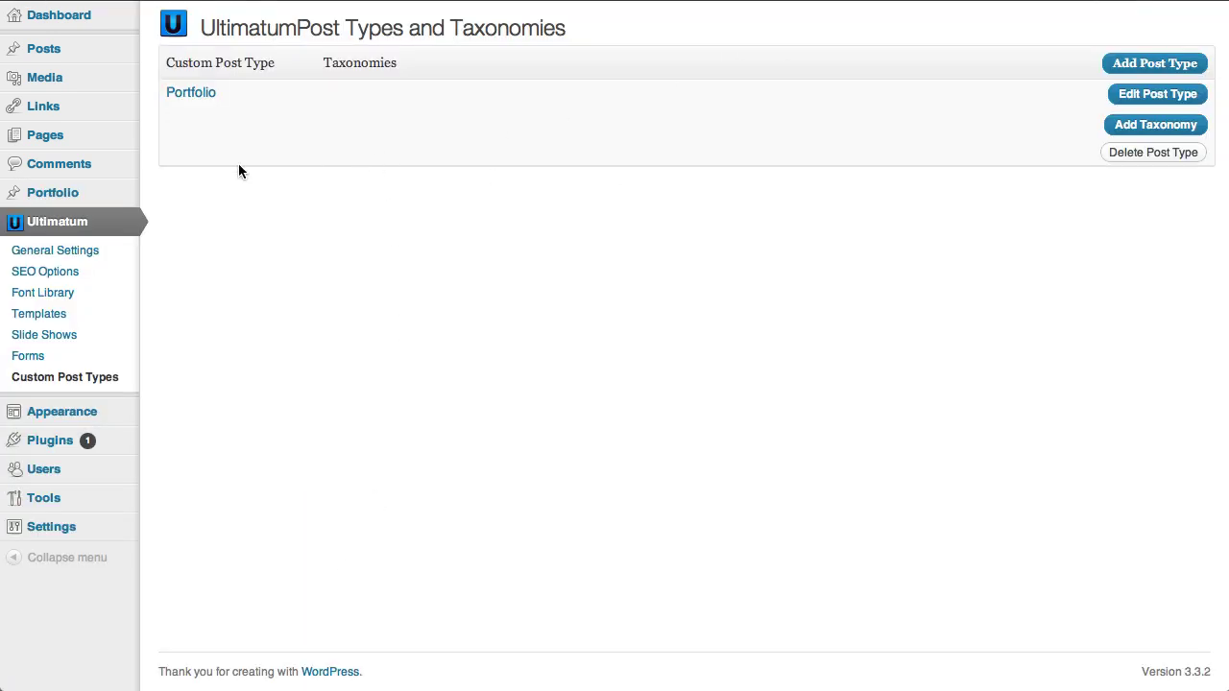
Start a new Portfolio post and dismiss the media uploader tip
click(77, 192)
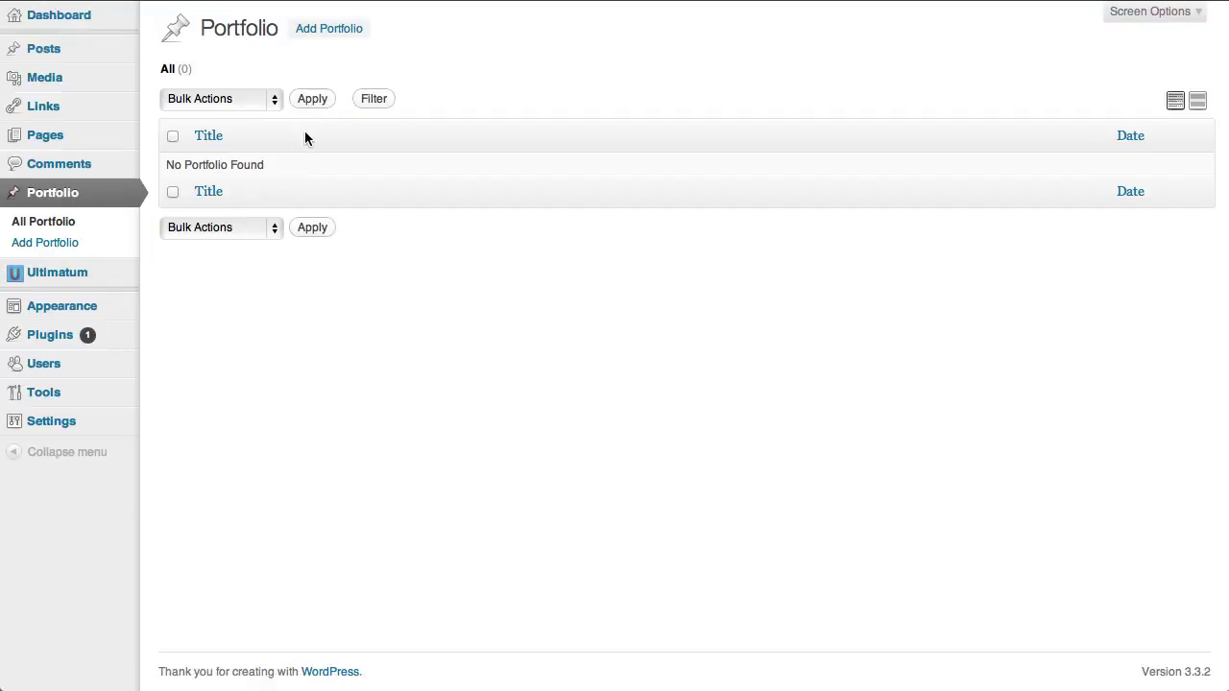
click(324, 30)
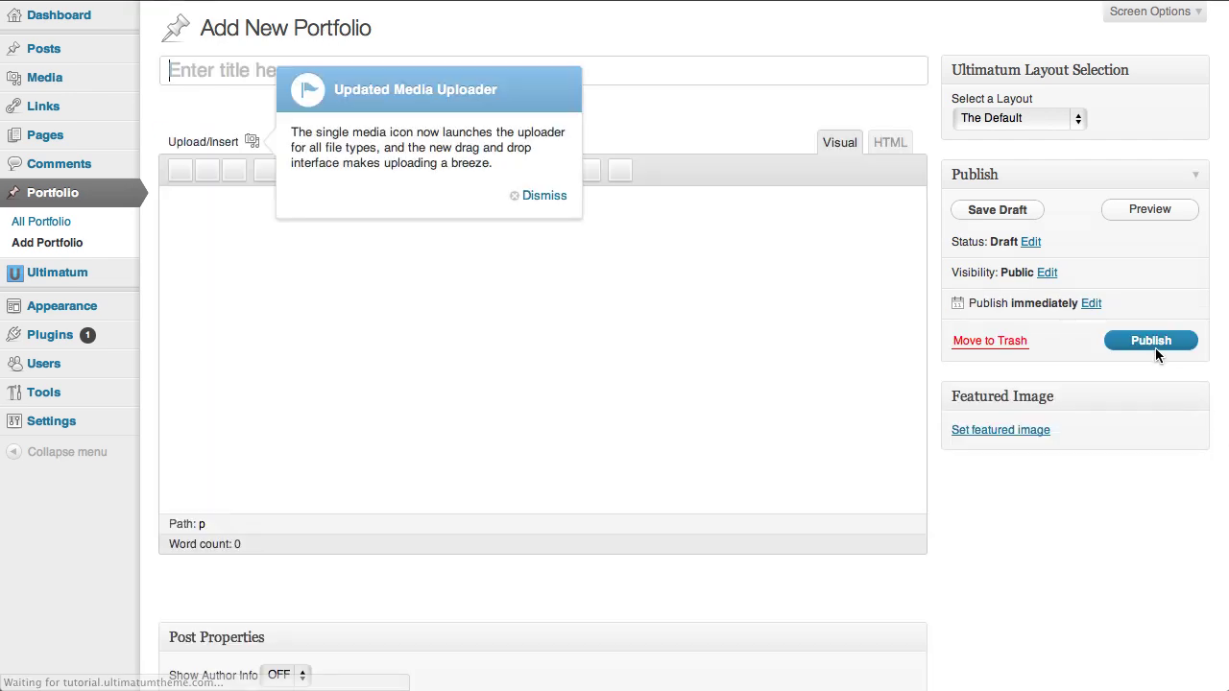
click(544, 195)
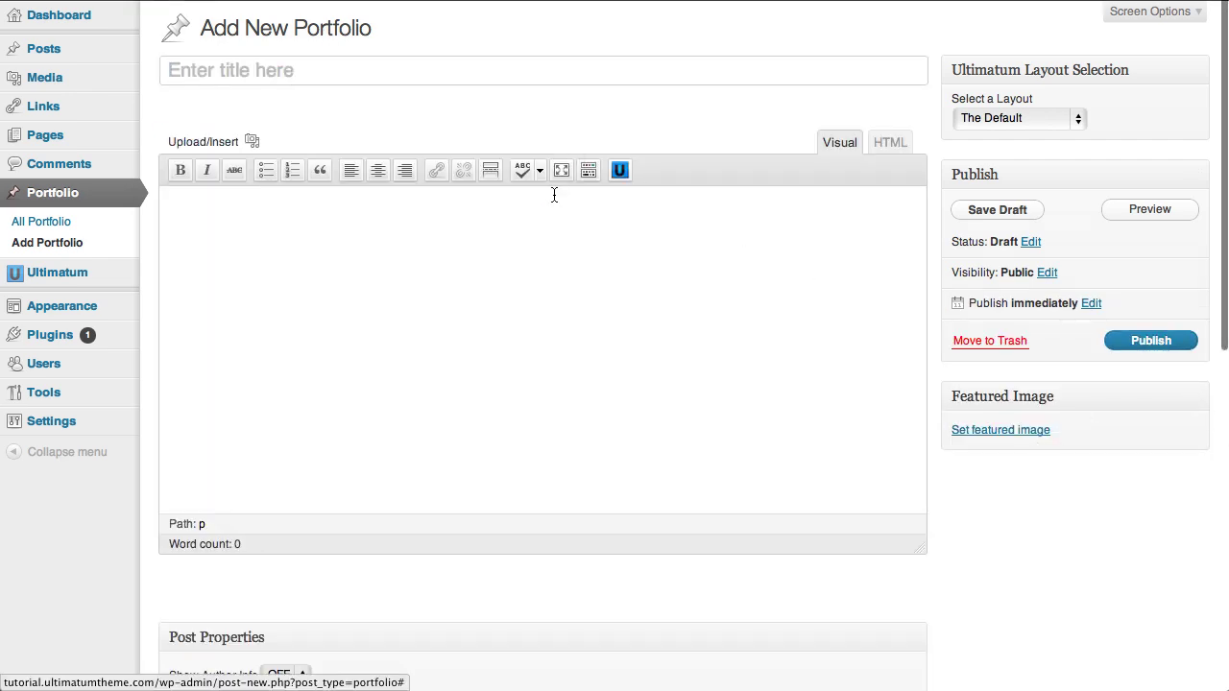
Enter 'Portfolio 1' as the post title and body text, correcting the typos
click(386, 68)
text(P)
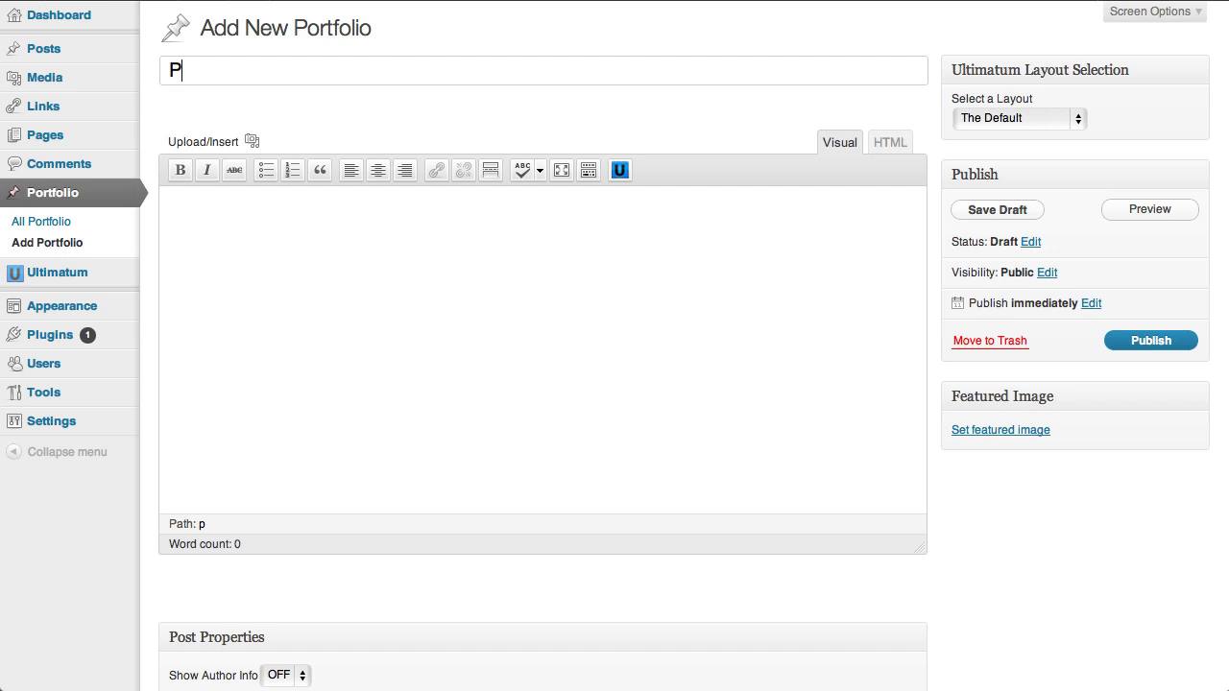
text(orfolio 1)
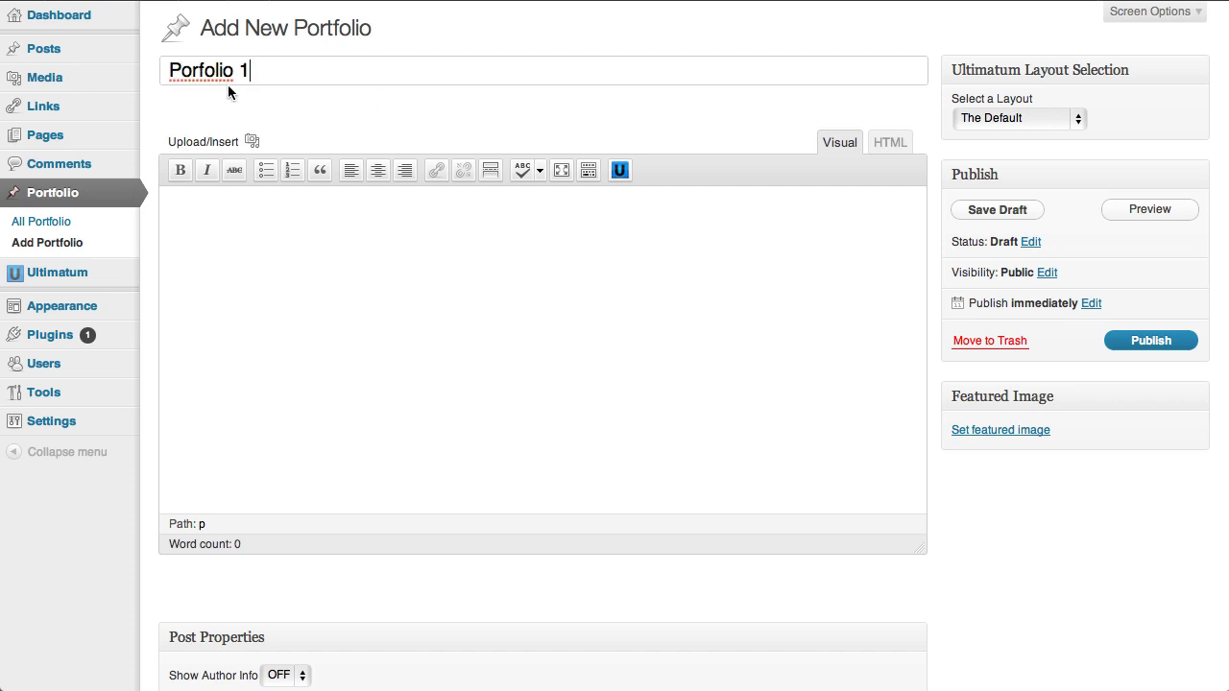
click(199, 70)
text(t)
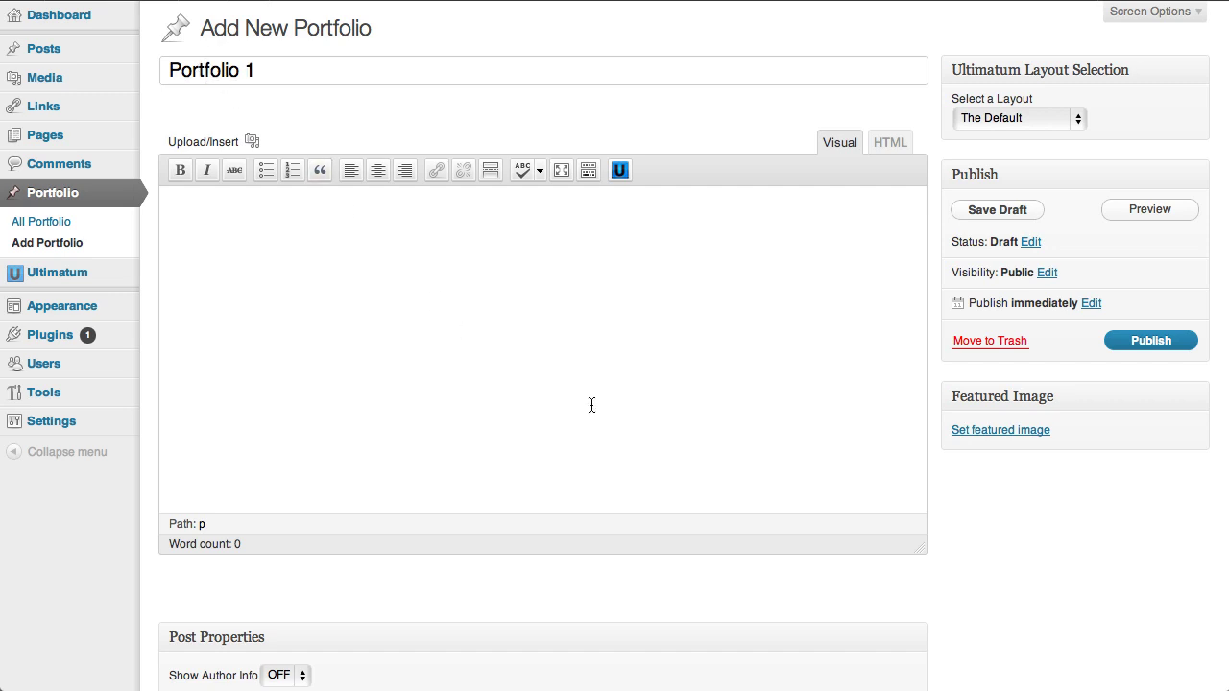
text(P)
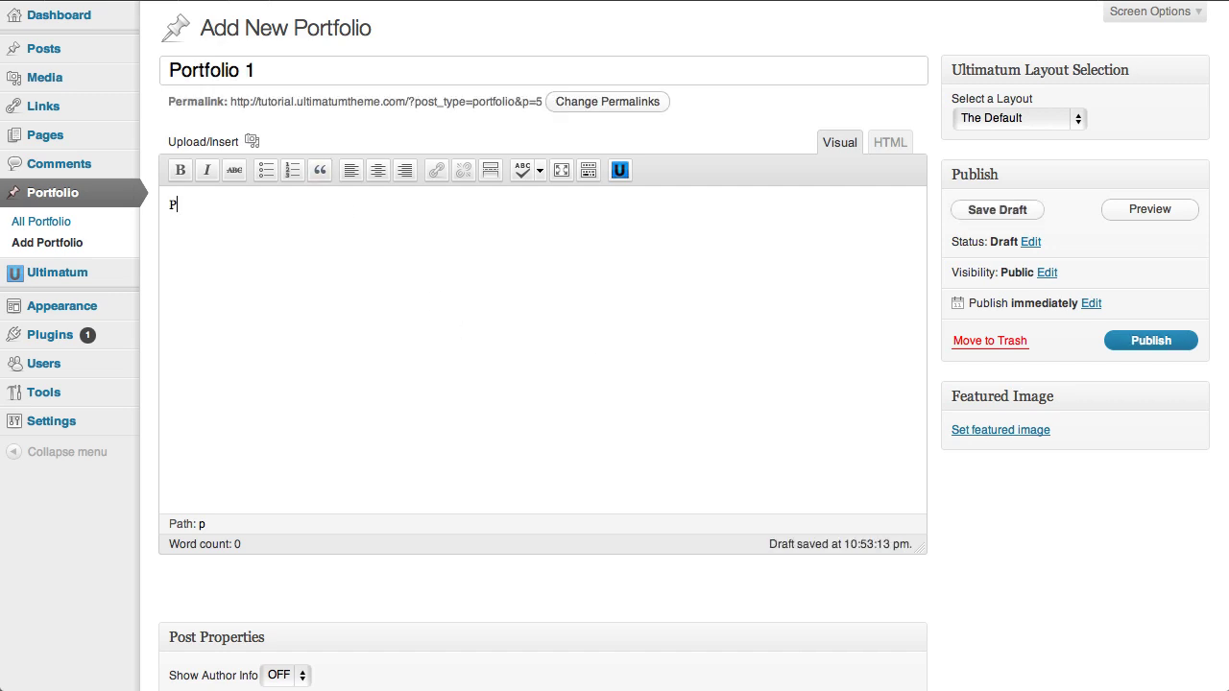
text(r)
key(BackSpace)
text(ortfolio 1)
Upload sample images/artgerm-6.jpg through the featured image chooser
click(985, 428)
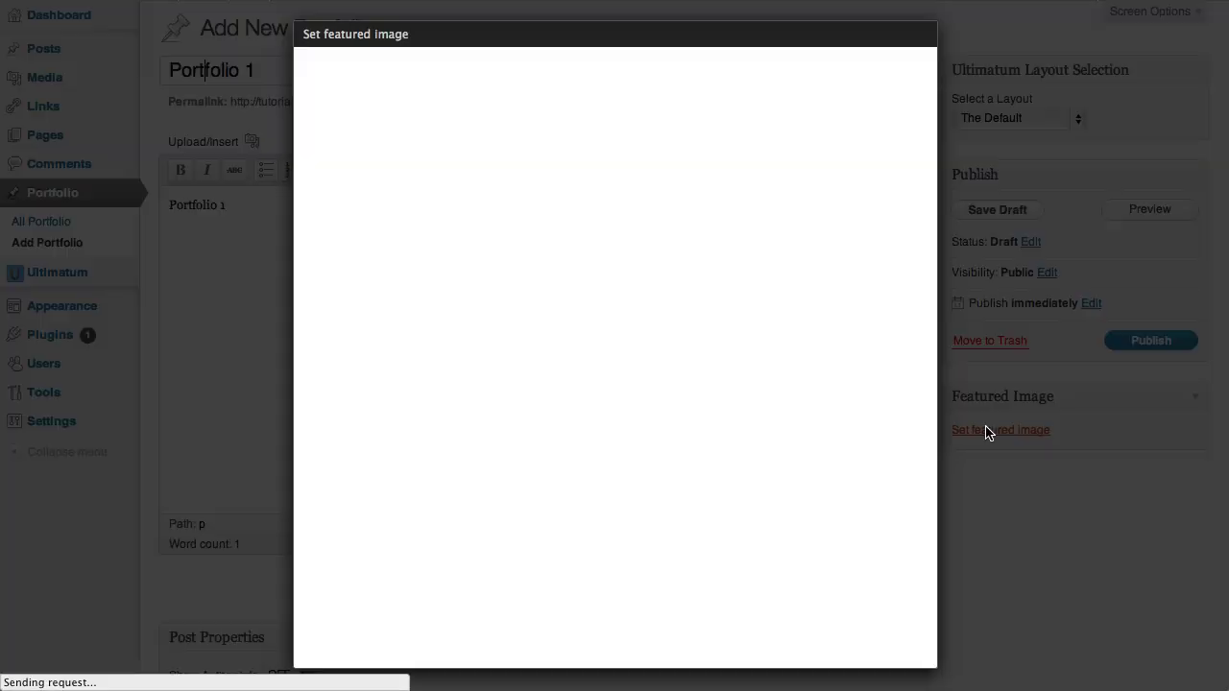
click(633, 257)
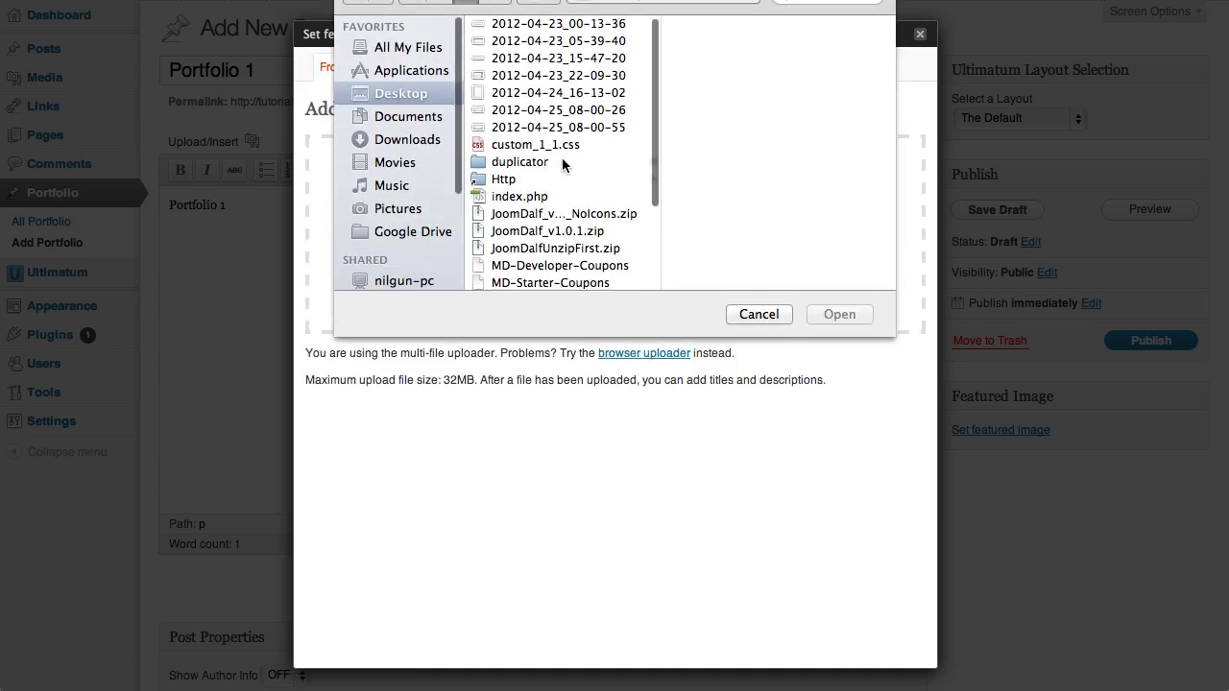
scroll(562, 164, down, 5)
click(557, 195)
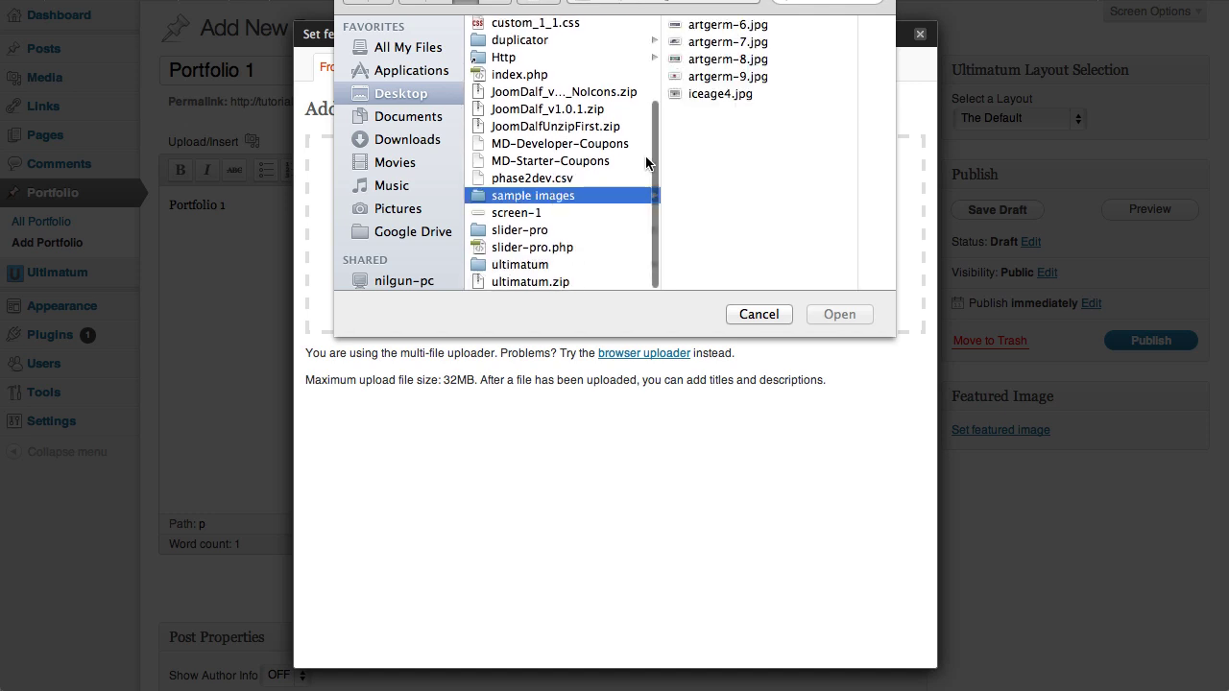
click(736, 26)
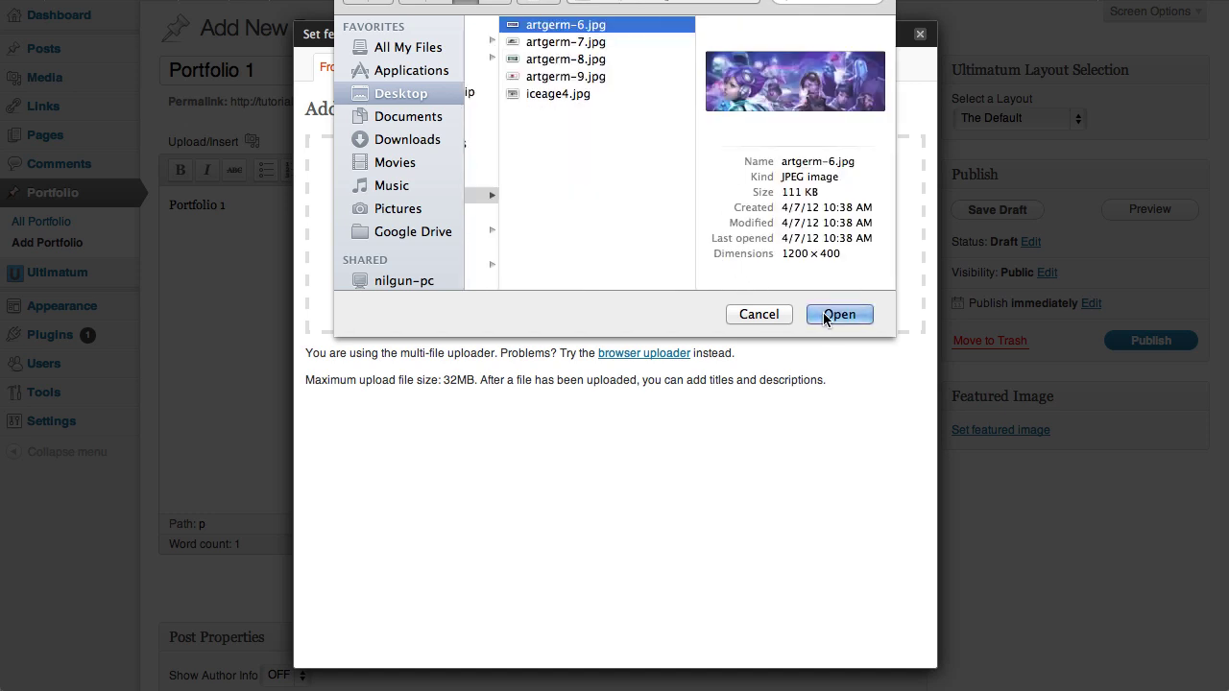
click(823, 312)
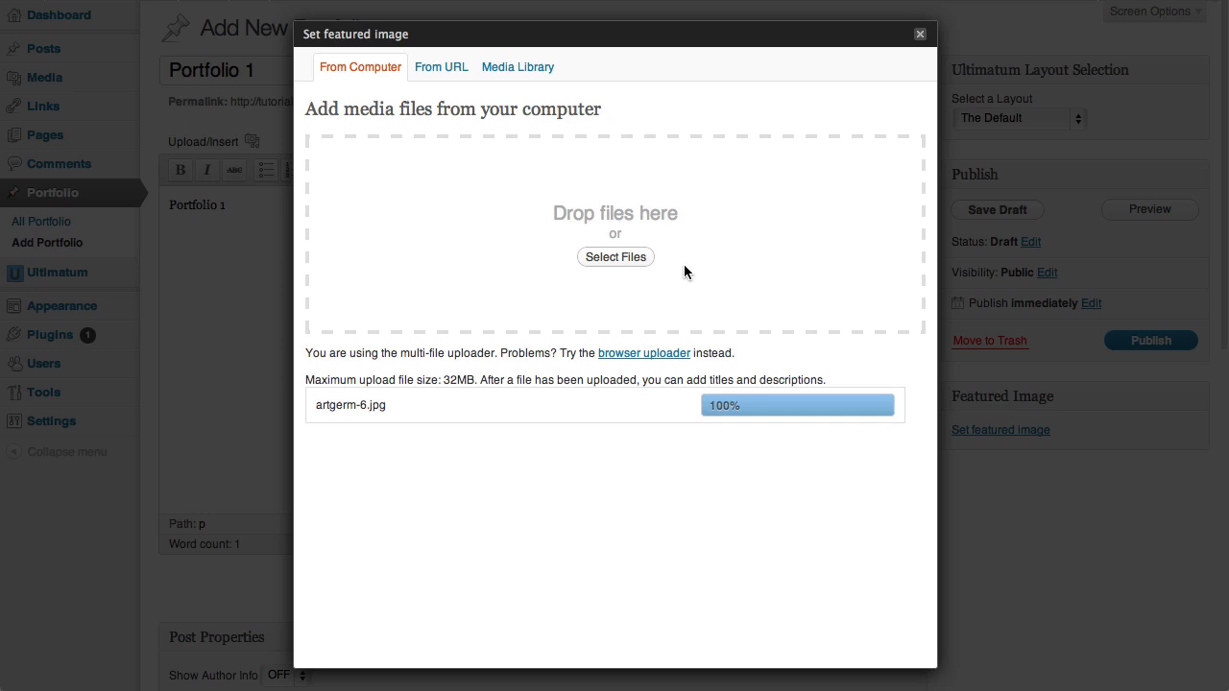
Use artgerm-6 as the featured image, save the image details and close the dialog
scroll(611, 380, down, 10)
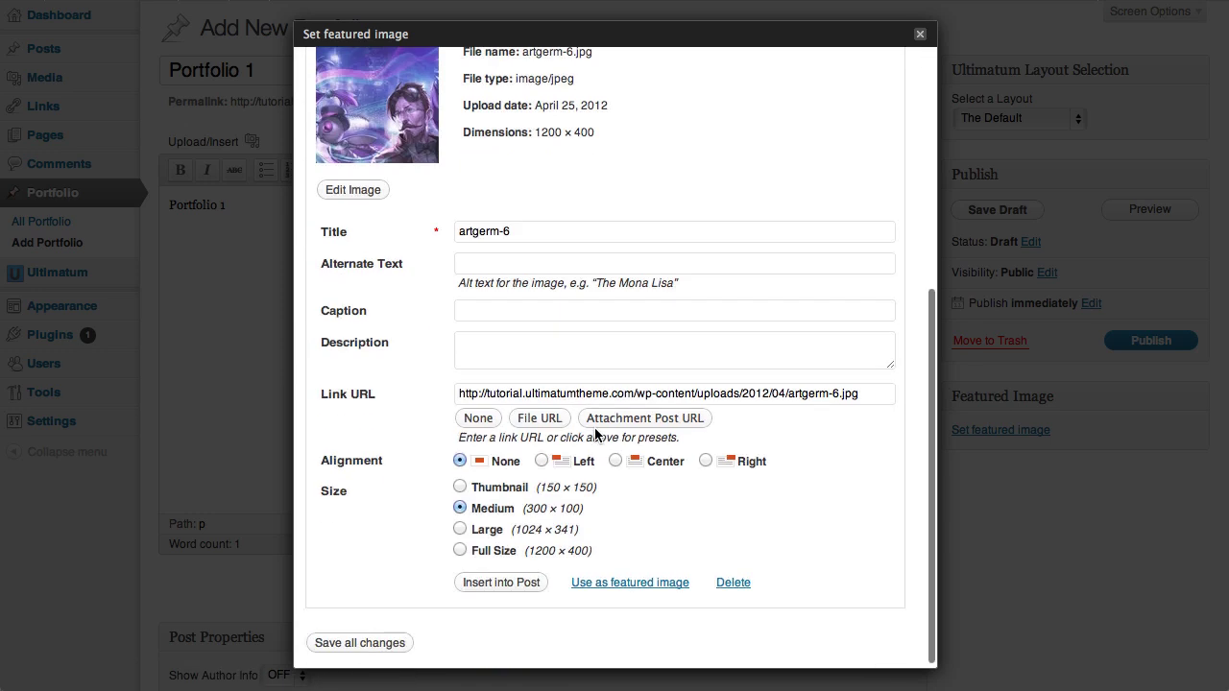
click(638, 583)
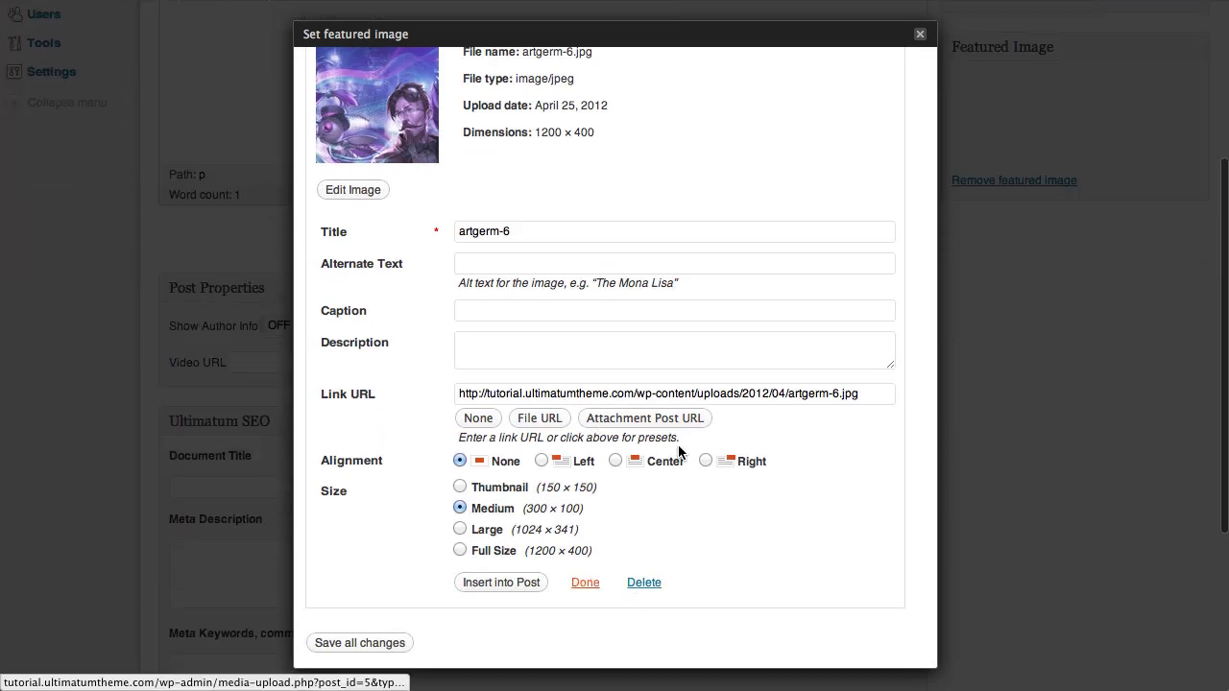
scroll(678, 445, up, 10)
scroll(552, 491, down, 10)
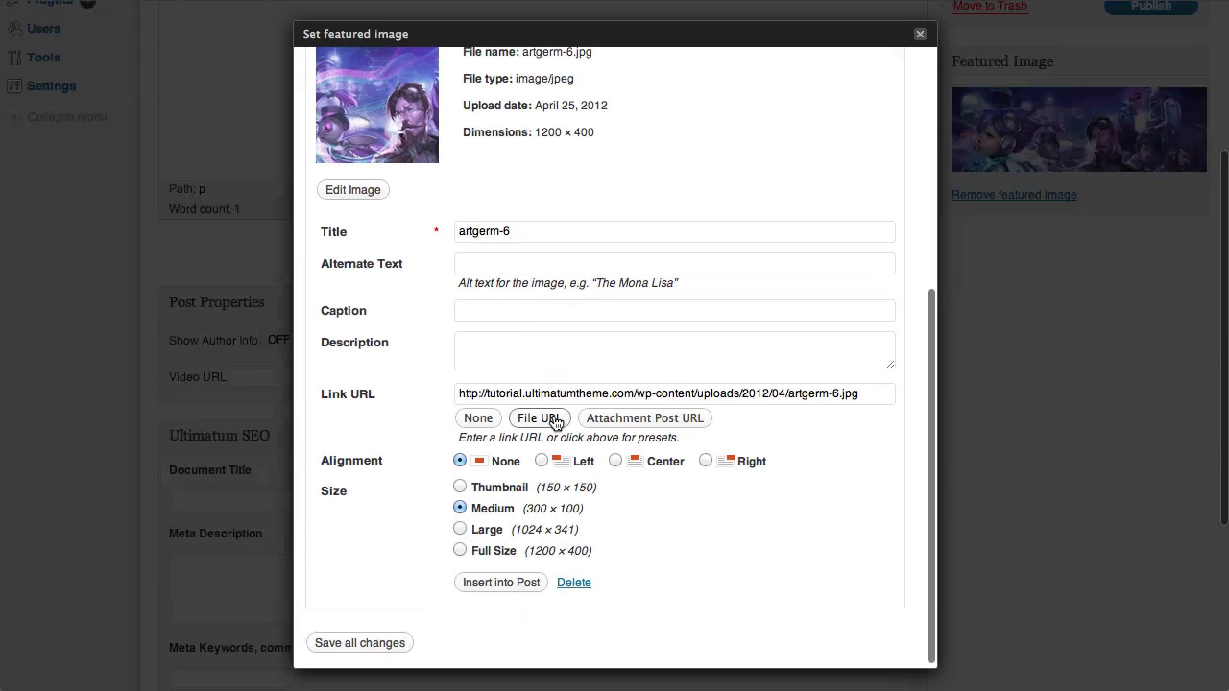
click(363, 641)
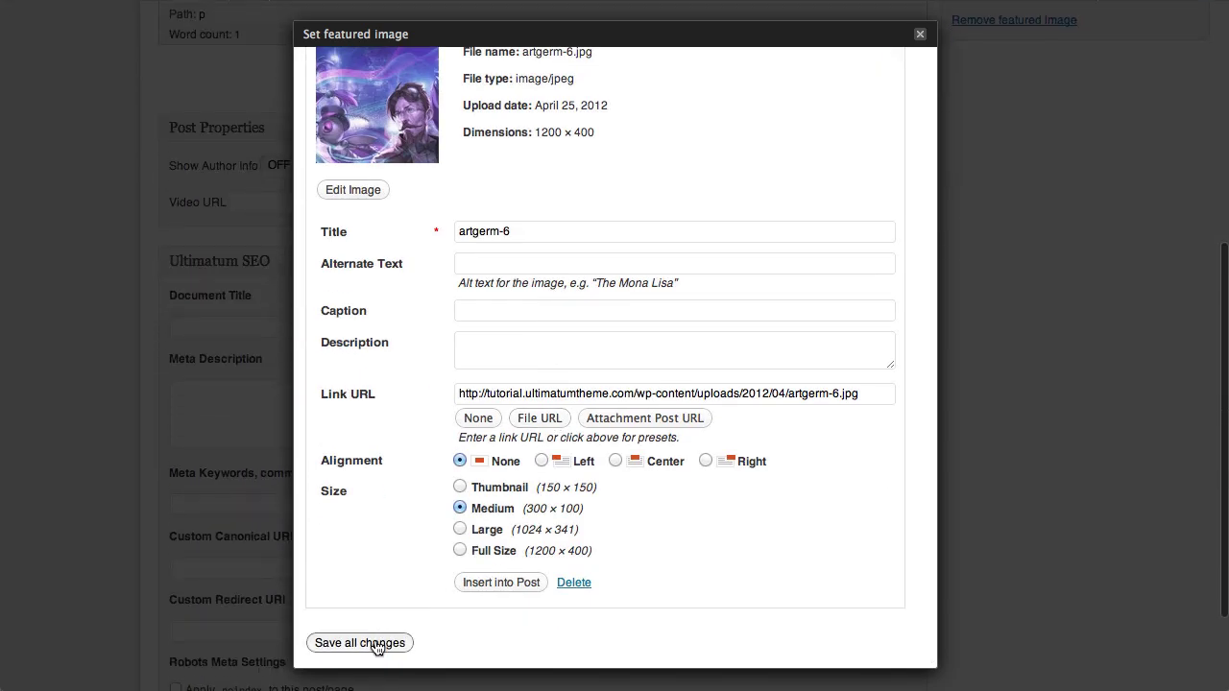
click(919, 34)
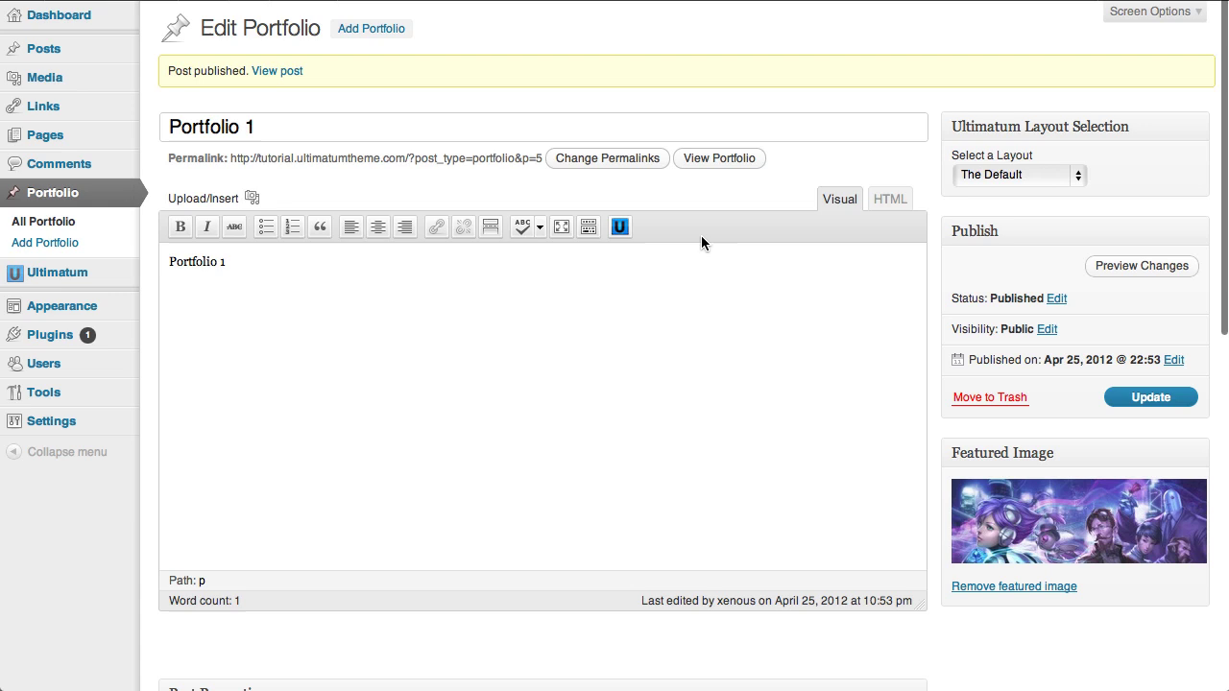
Create a new portfolio post titled 'Portfolio 2' and paste the same text into the body
click(359, 36)
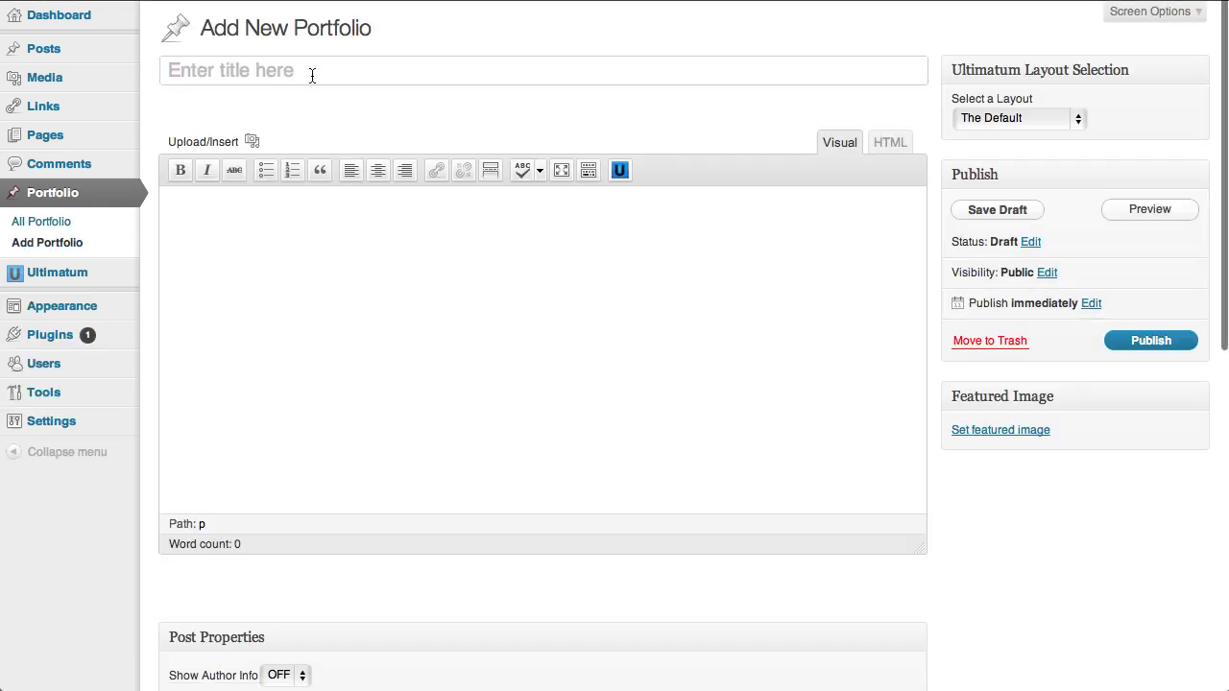
text(Port)
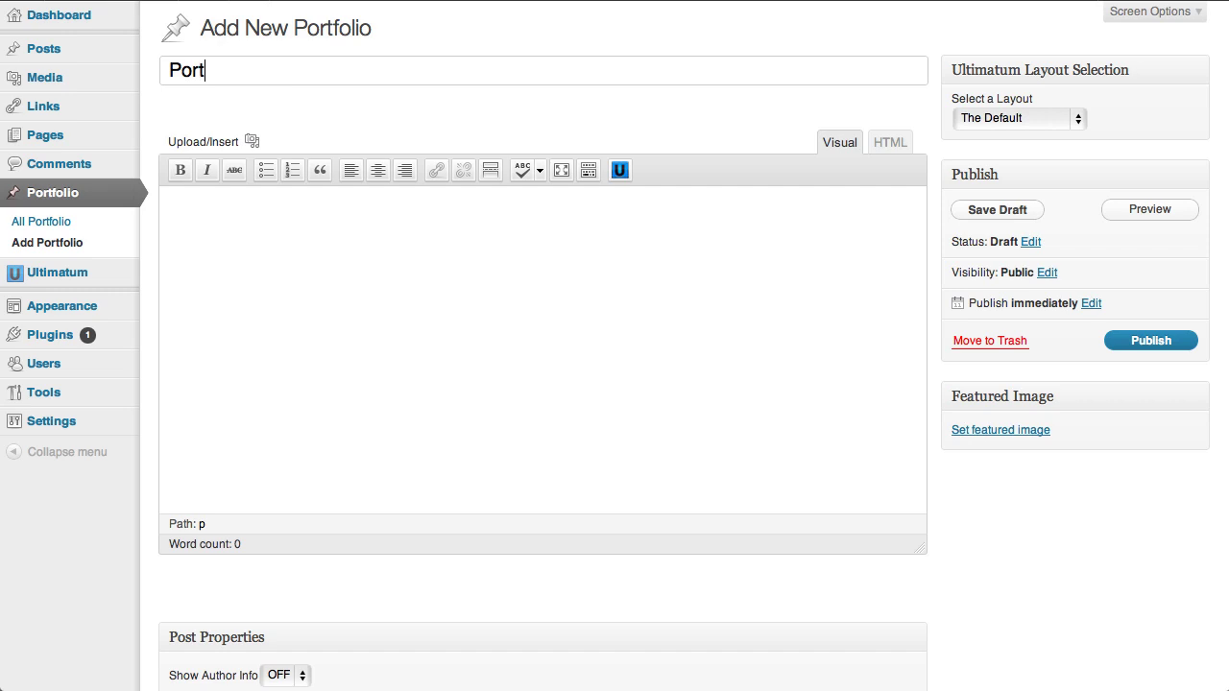
text(folio 2)
mouse_move(98, 62)
click(288, 250)
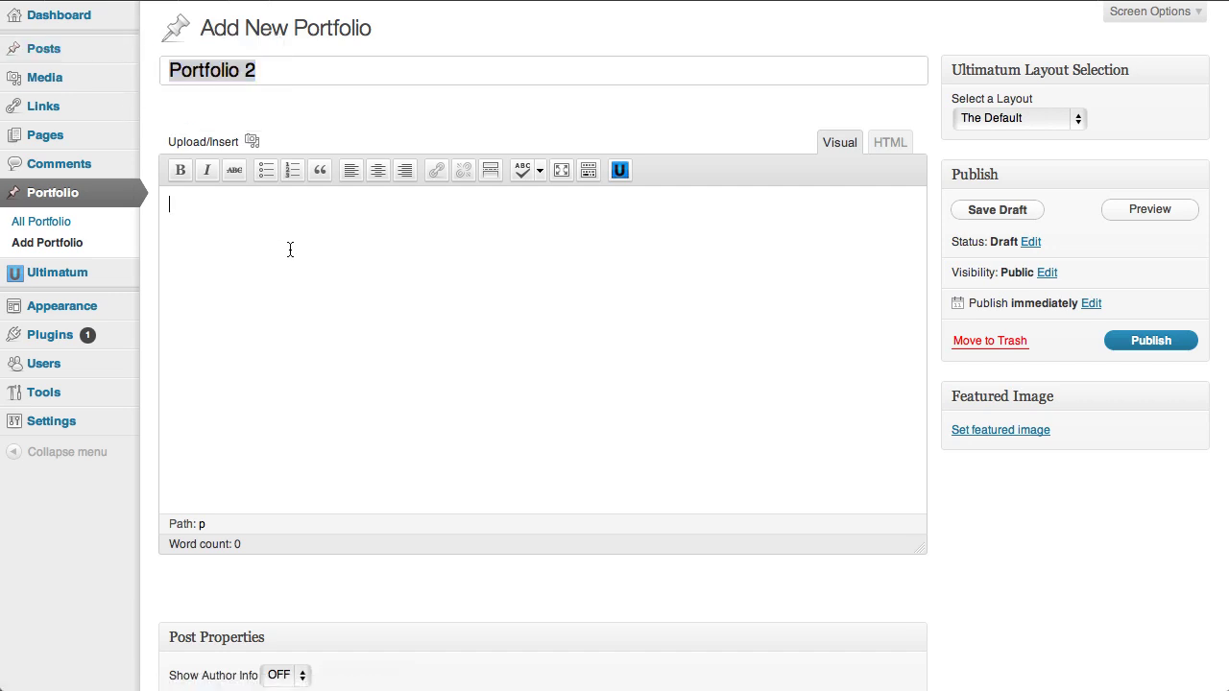
text(Portfolio 2)
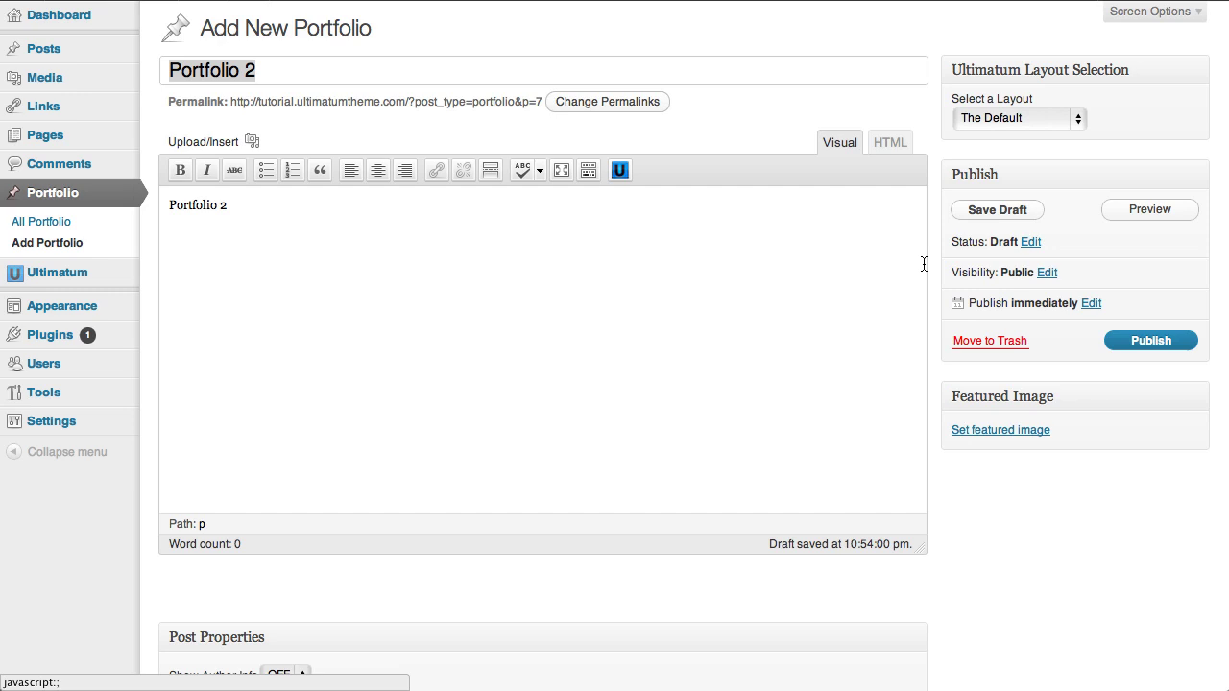
Upload iceage4.jpg through the featured image chooser
click(1003, 431)
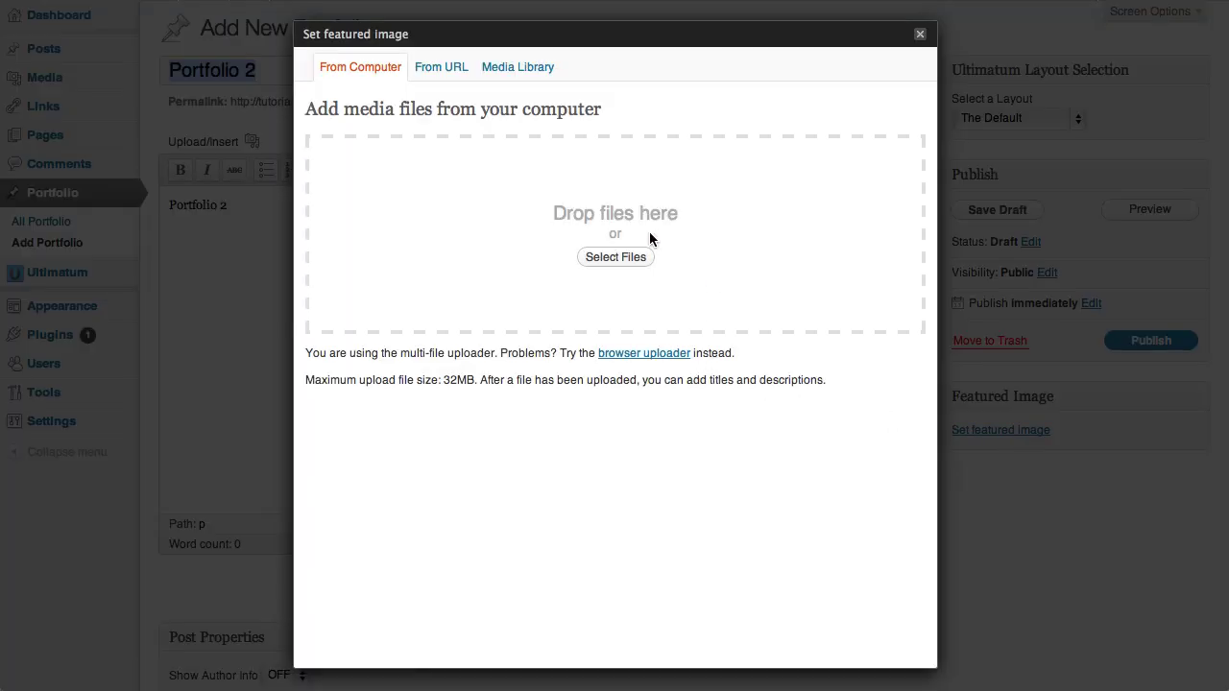
click(631, 256)
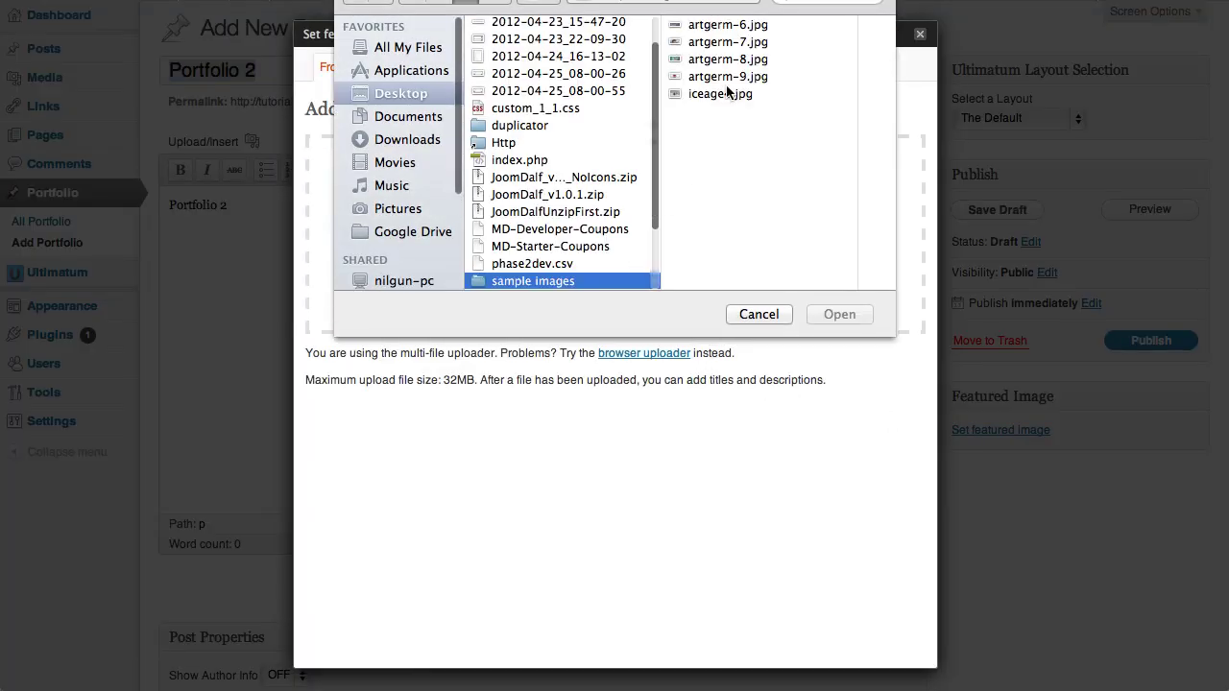
click(728, 93)
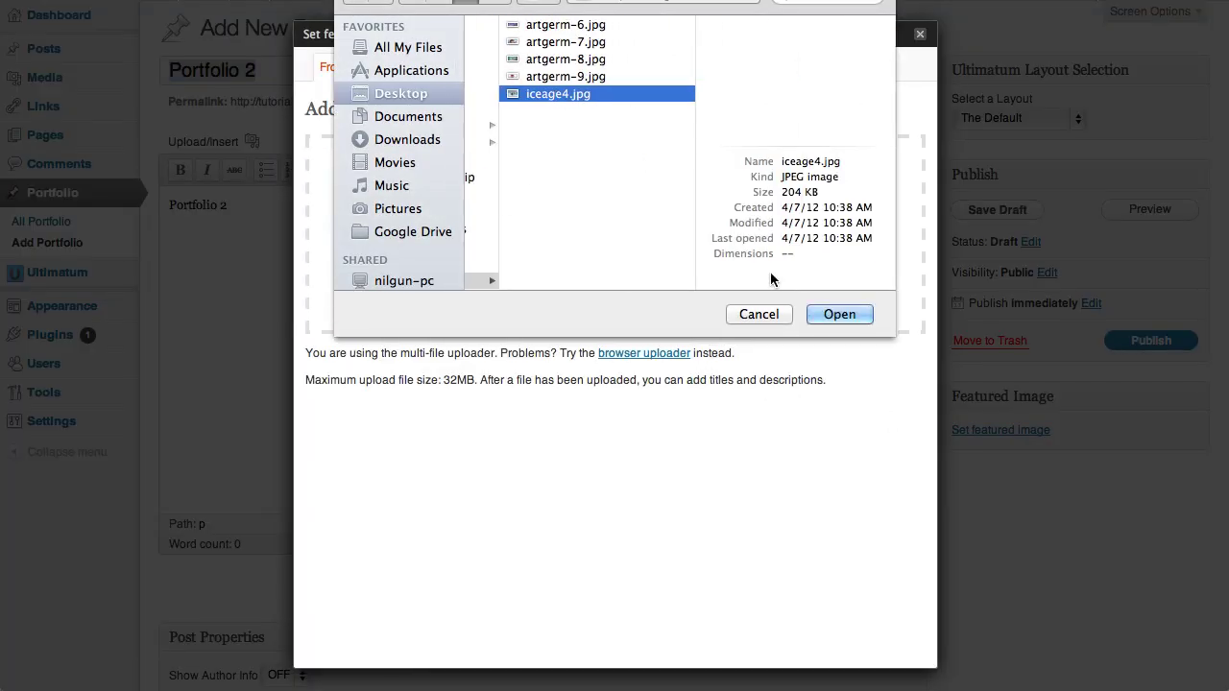
click(834, 313)
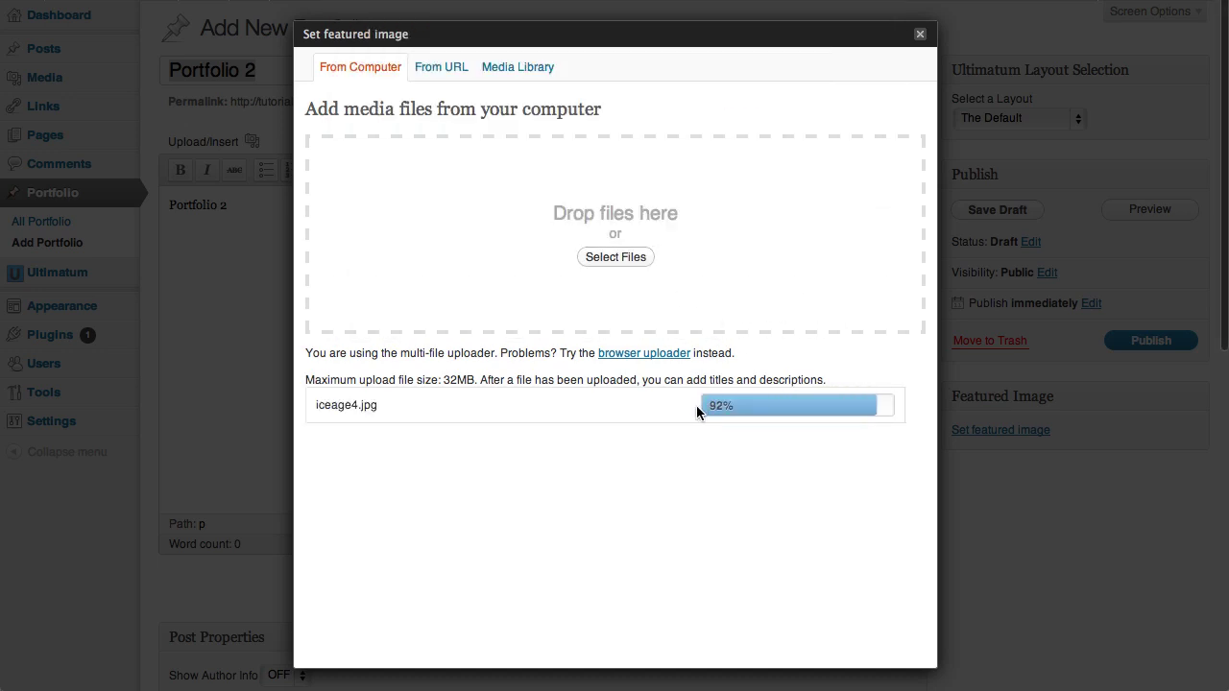
Use iceage4 as the featured image, save and close the dialog, then publish Portfolio 2
scroll(696, 411, down, 5)
scroll(696, 405, down, 5)
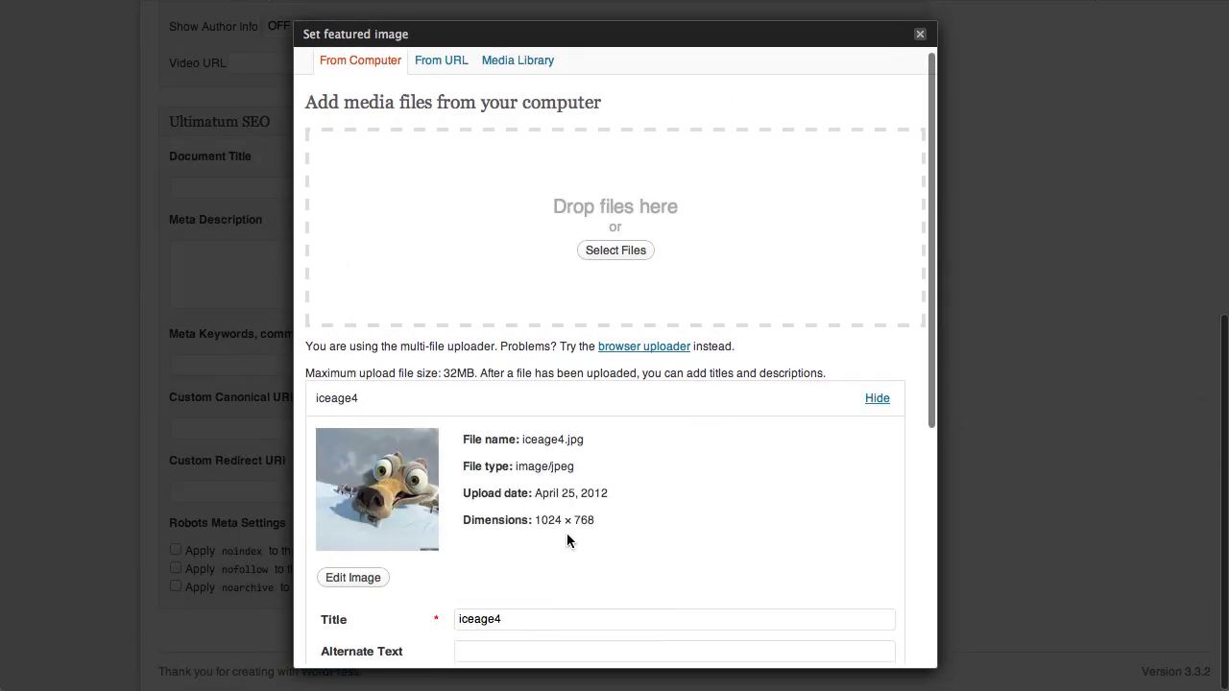
scroll(567, 533, down, 4)
click(607, 587)
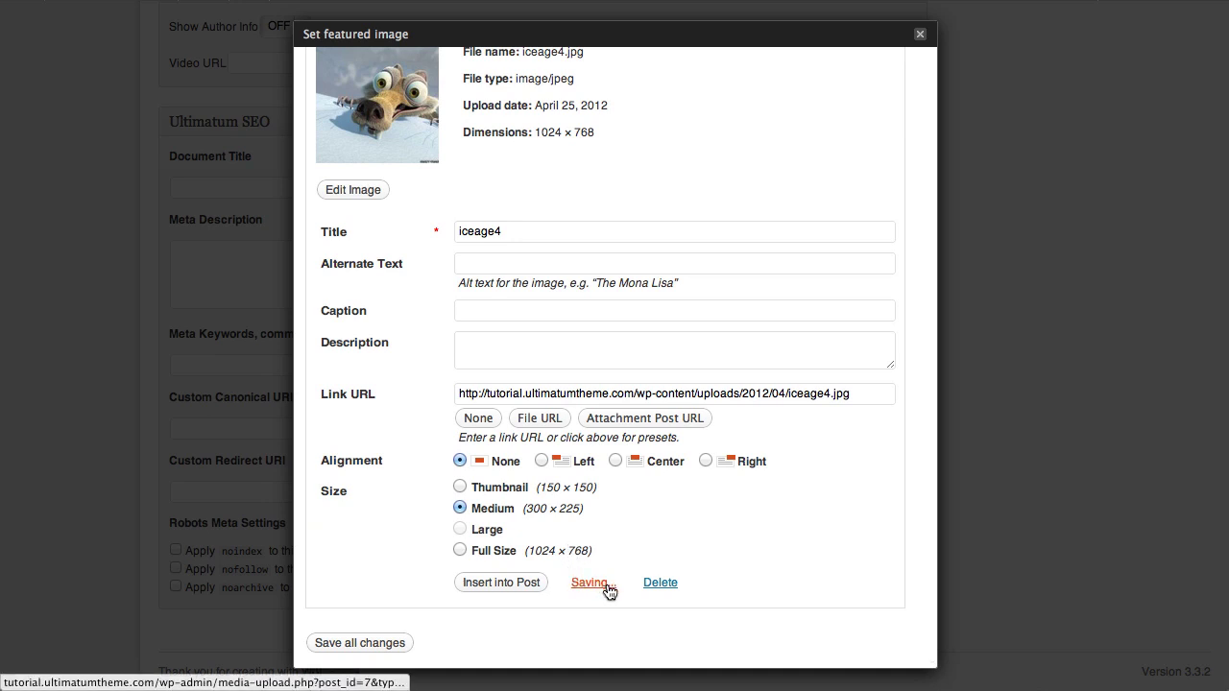
click(384, 642)
click(919, 35)
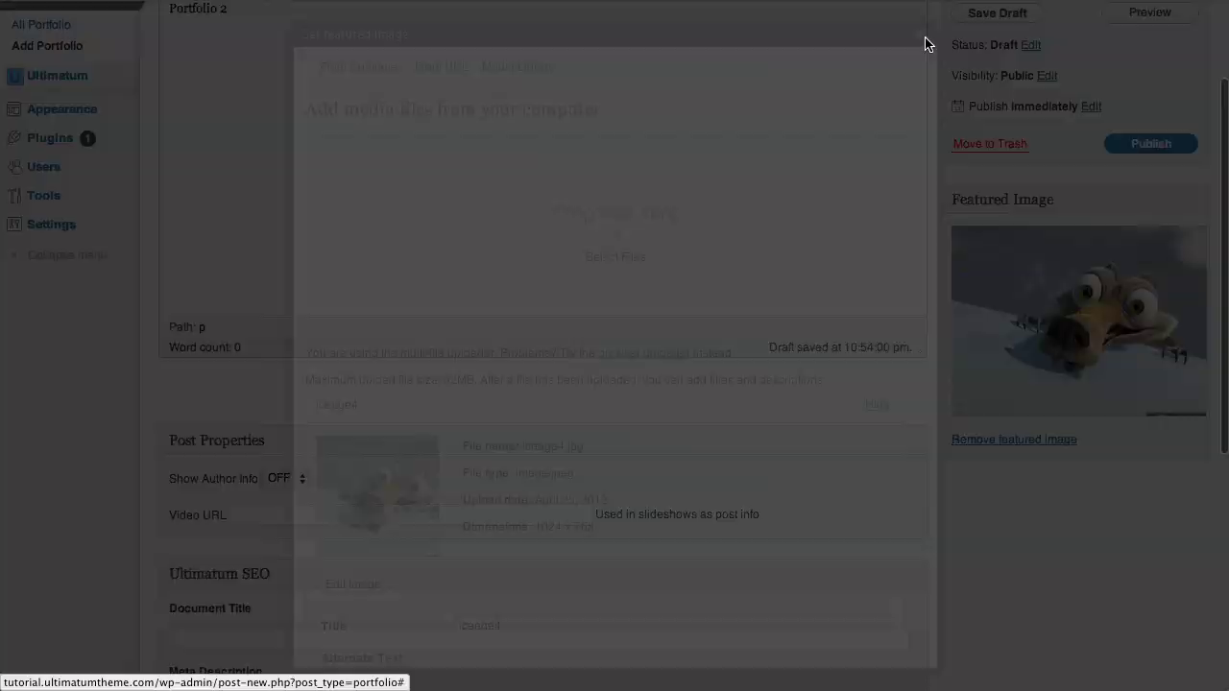
scroll(1169, 330, up, 1)
click(1167, 336)
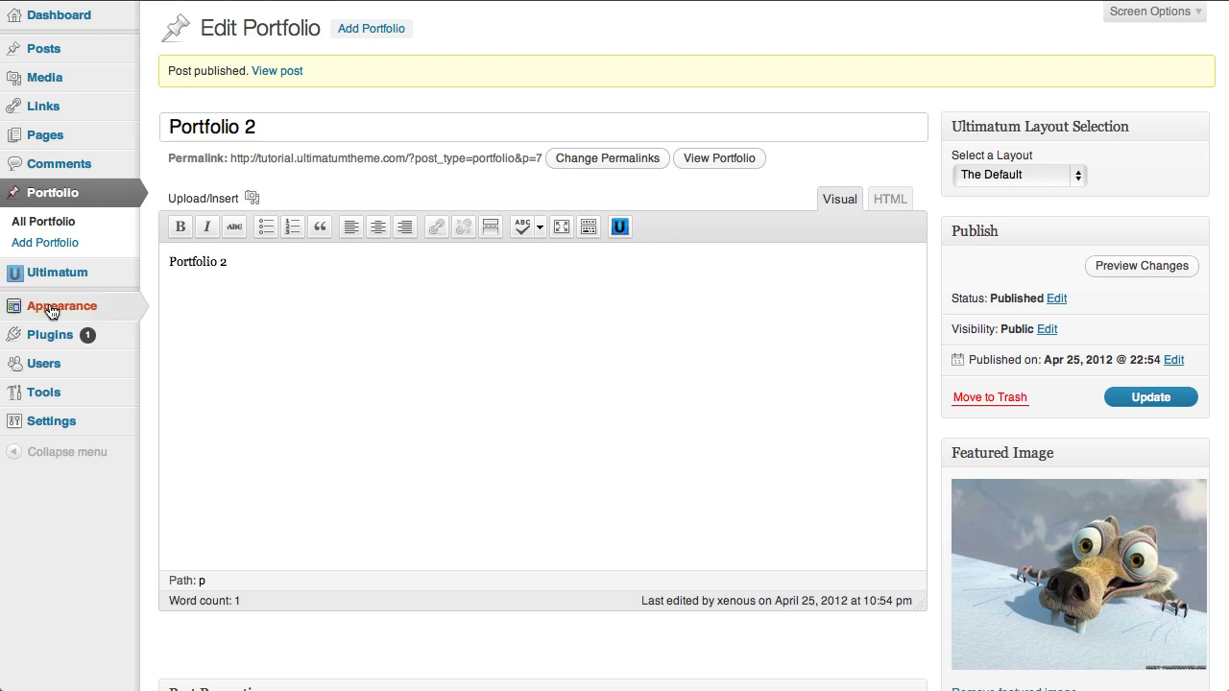
Go to the Layouts page of the 960 grid template in Ultimatum Templates
mouse_move(46, 281)
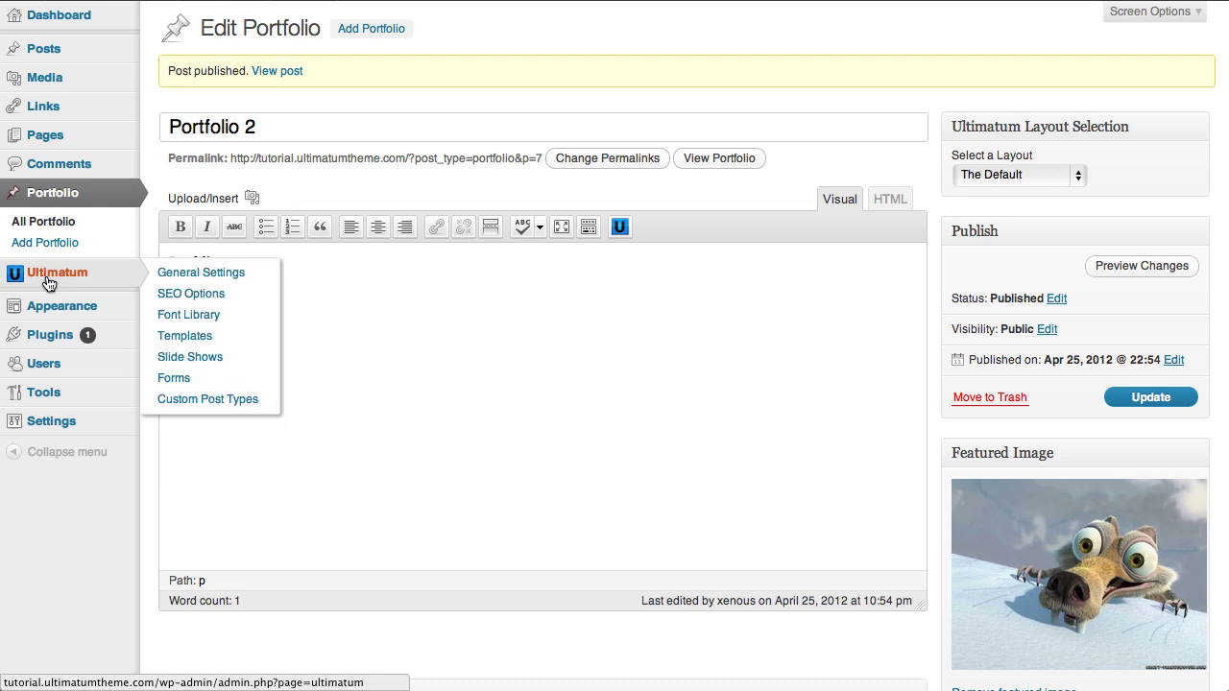
click(212, 334)
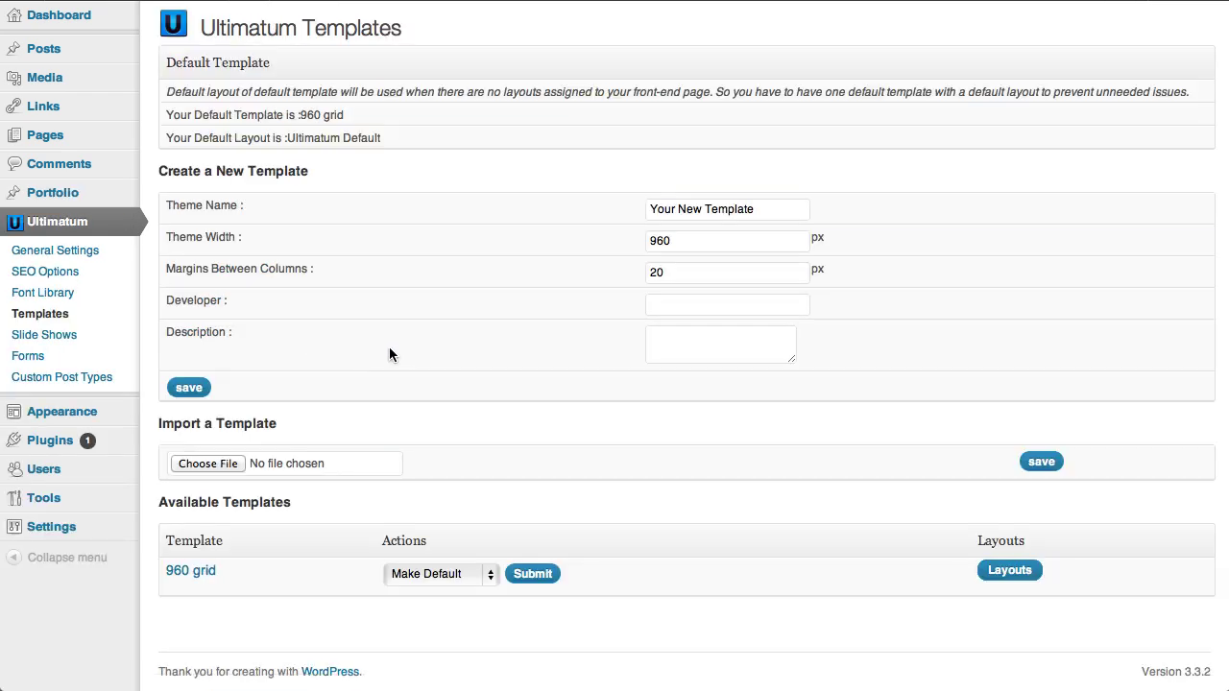
scroll(391, 349, down, 1)
click(1009, 576)
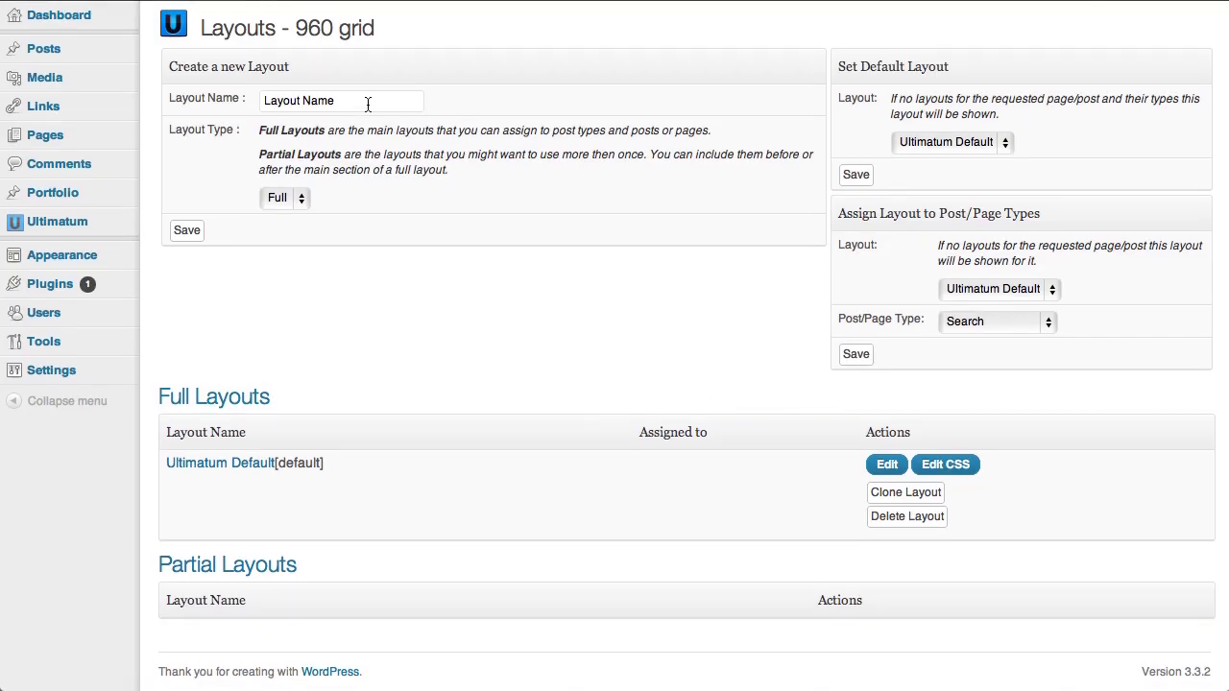
Name the new layout 'Portfolio' and keep its layout type as Full
drag(367, 104, 163, 93)
text(Portfolio 2)
drag(310, 104, 345, 103)
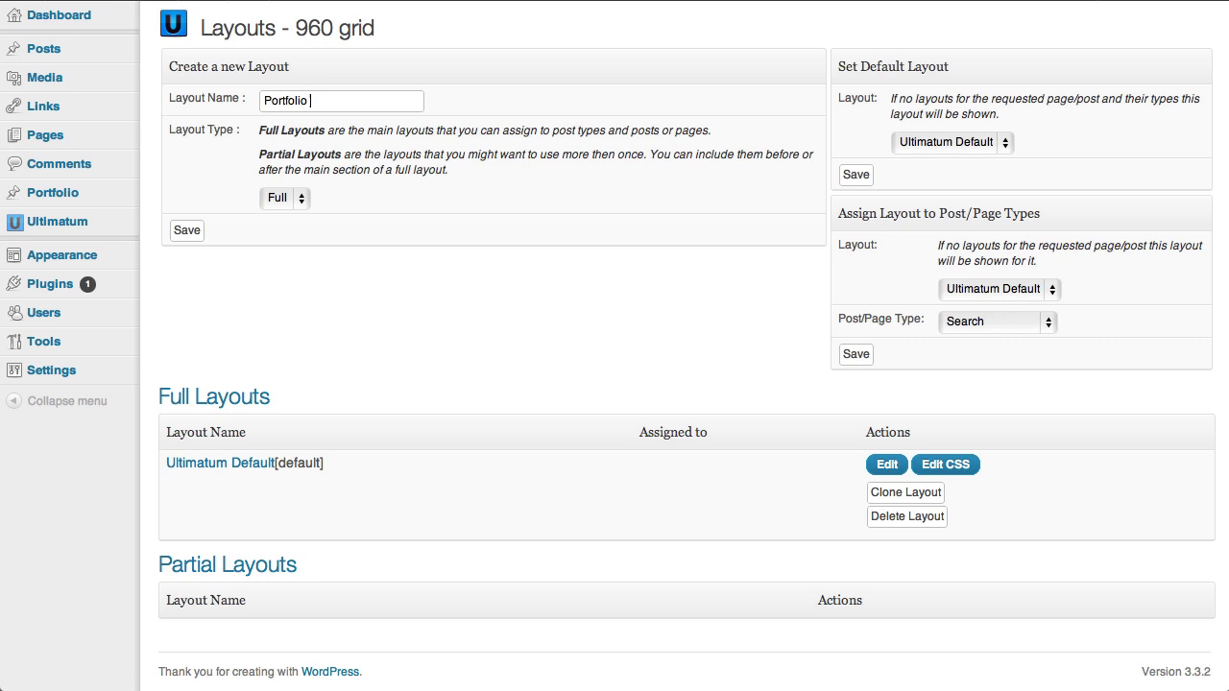
click(299, 199)
click(280, 198)
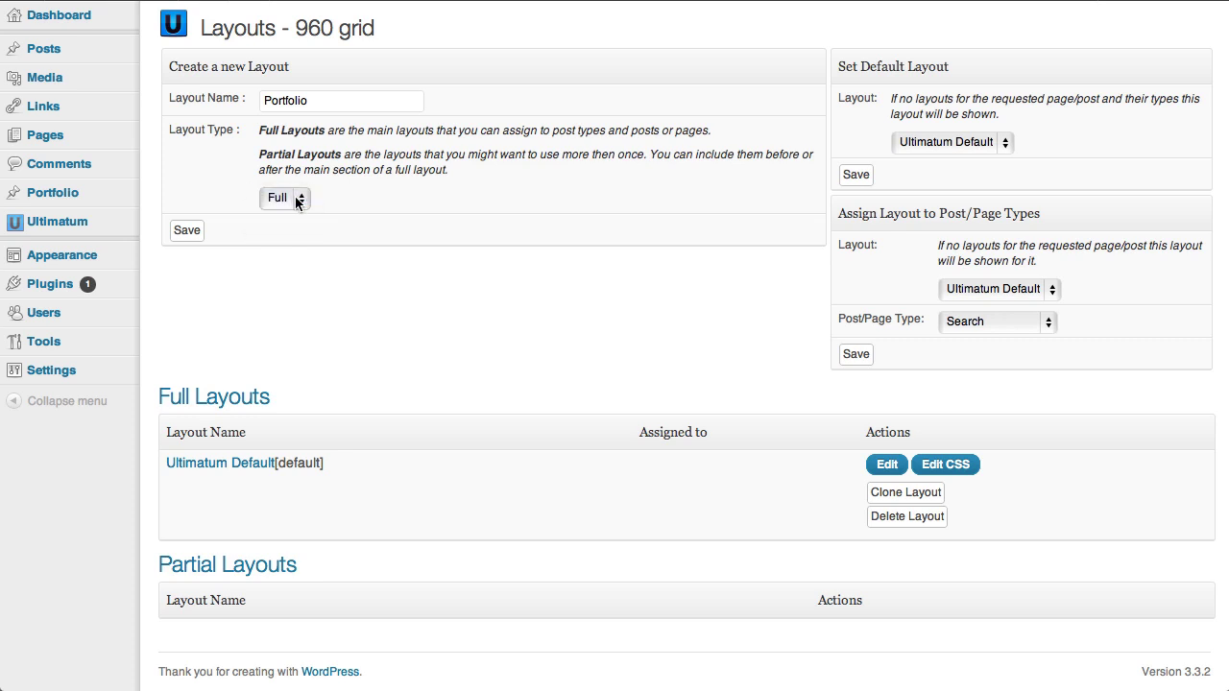
Create the Portfolio layout and pick the 100% full-width style for a new row
mouse_move(131, 225)
click(183, 231)
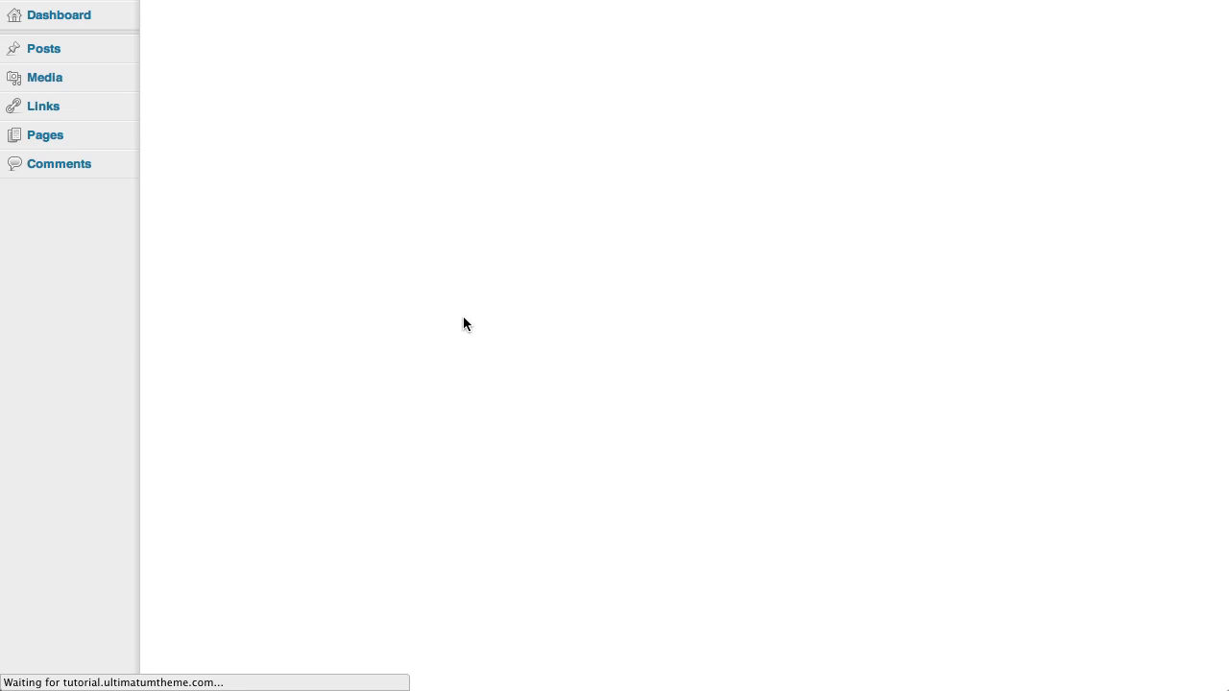
click(290, 291)
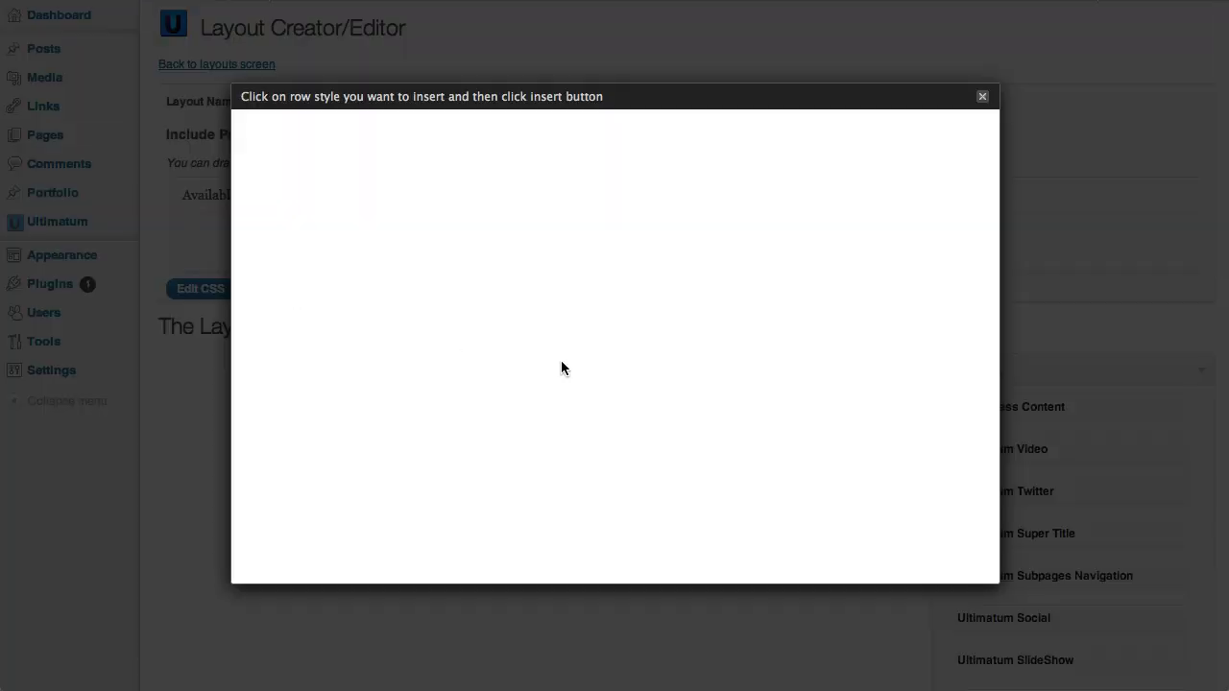
click(375, 143)
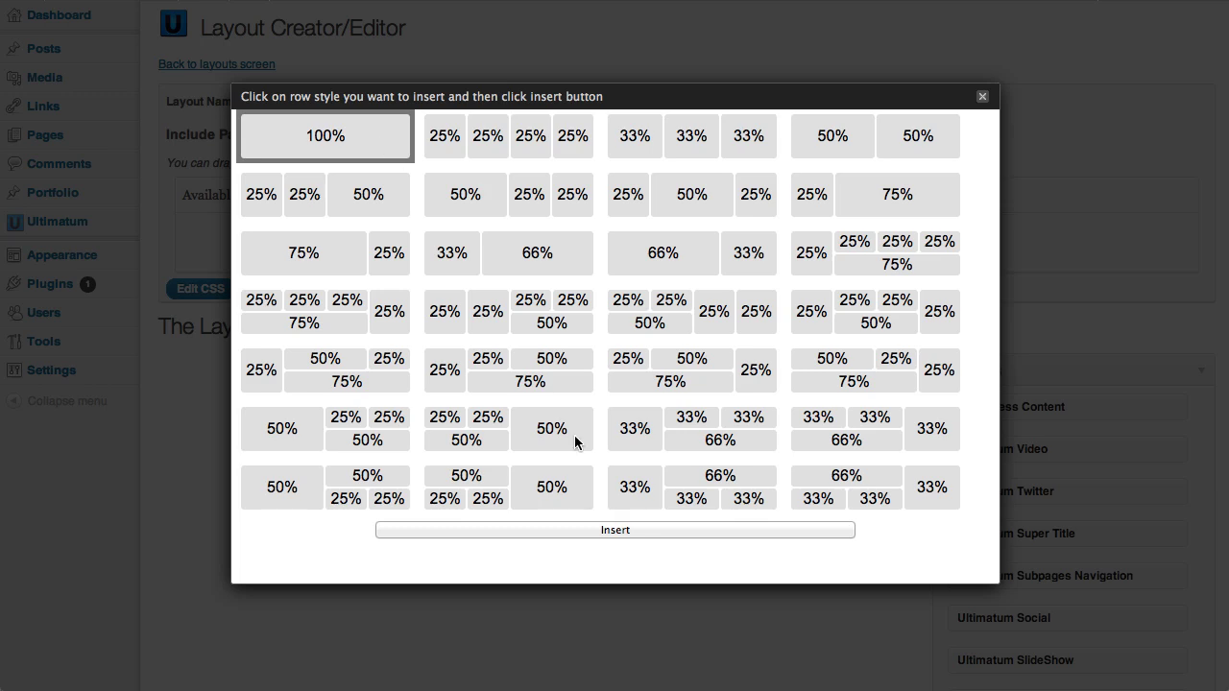
Insert the 100% row and place a WordPress Content element in the 940px row
click(602, 527)
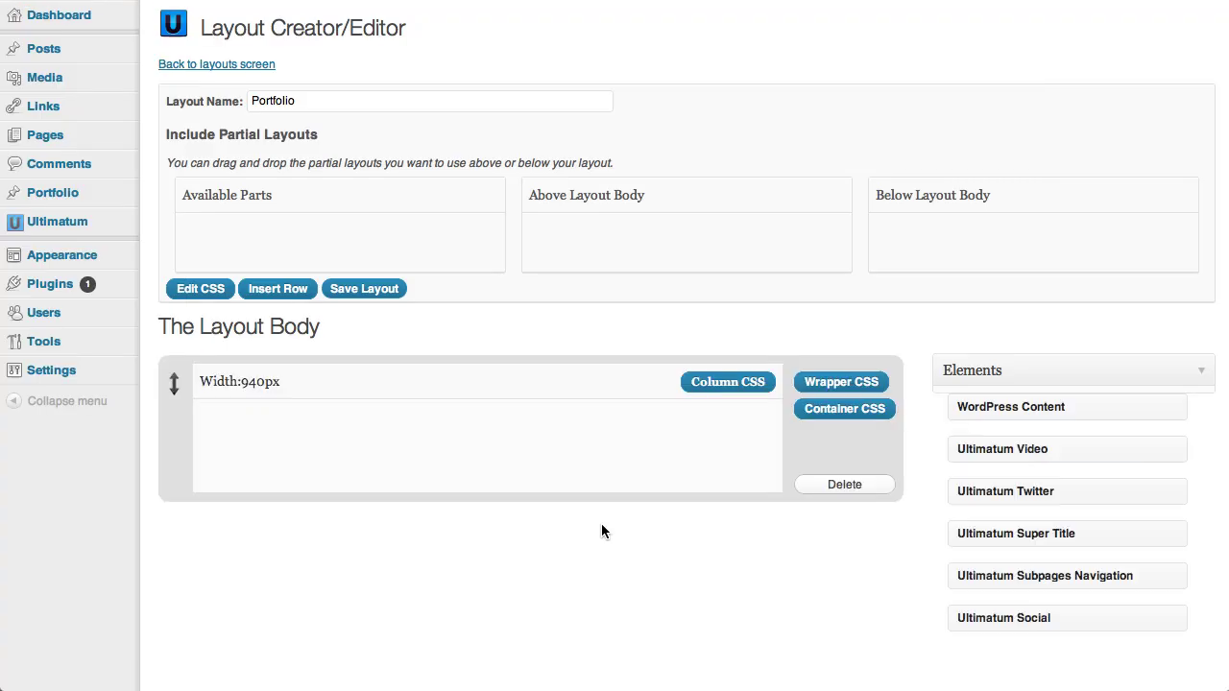
scroll(601, 524, down, 5)
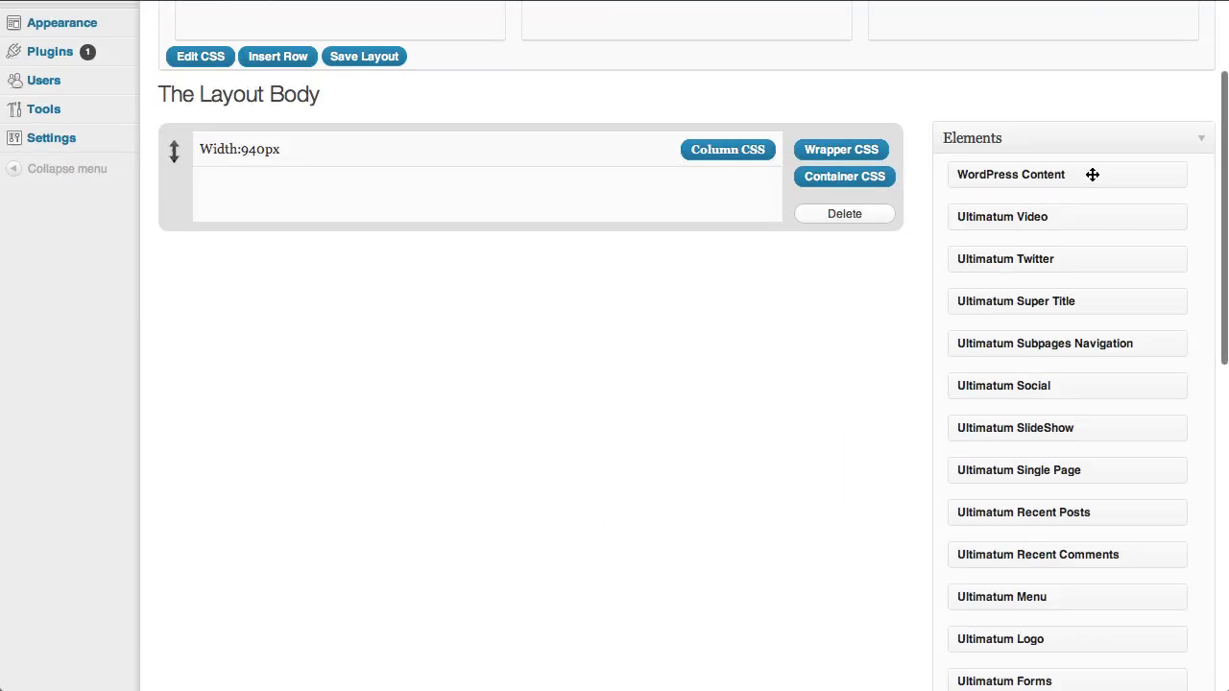
drag(1091, 174, 443, 187)
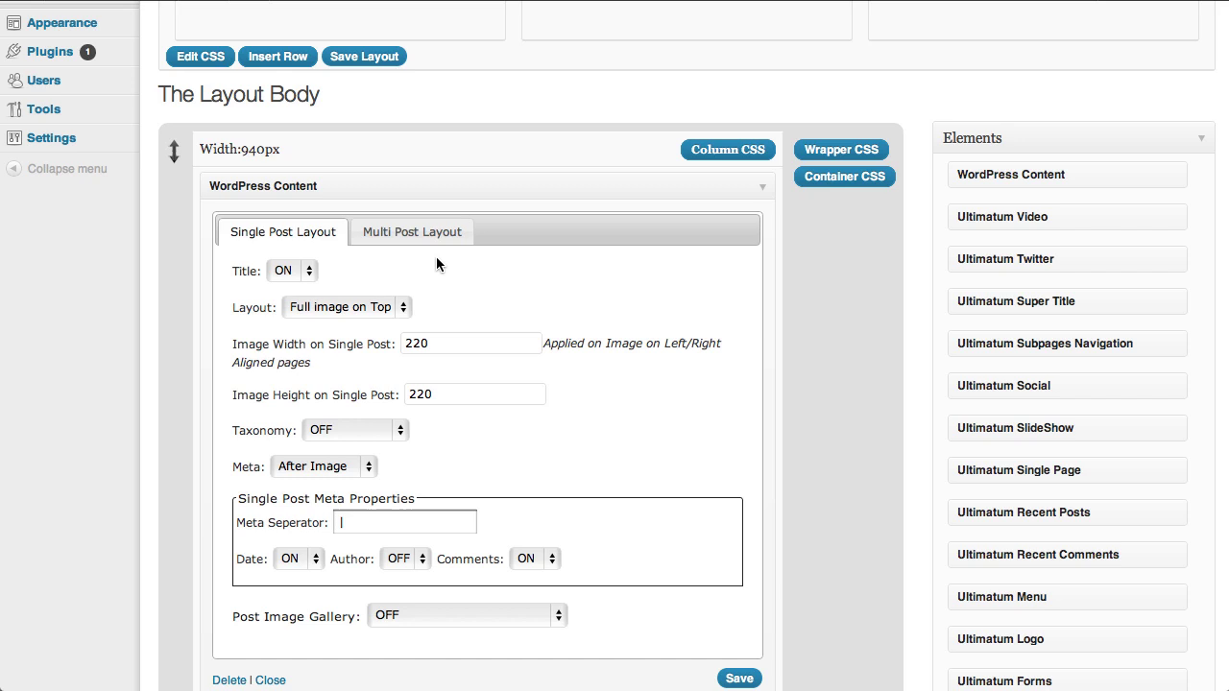
Set the multi-post layout to 2 items per page with Two Columns Gallery and save the element
click(413, 232)
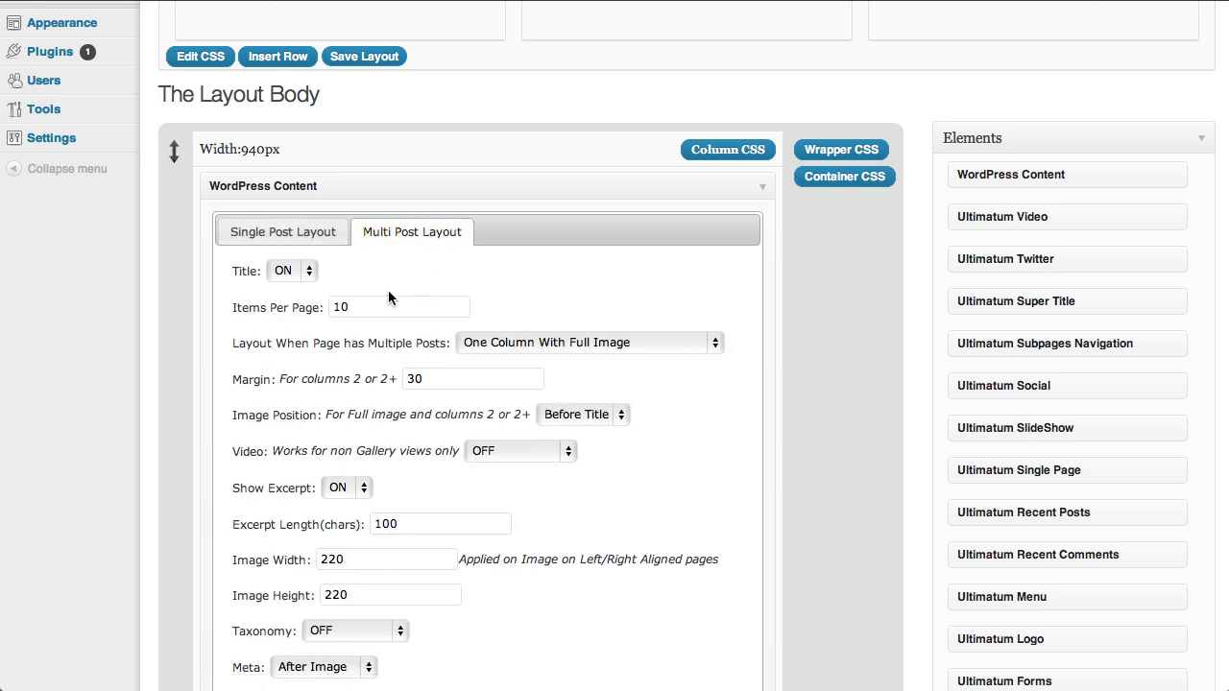
drag(371, 305, 266, 306)
text(2)
click(558, 346)
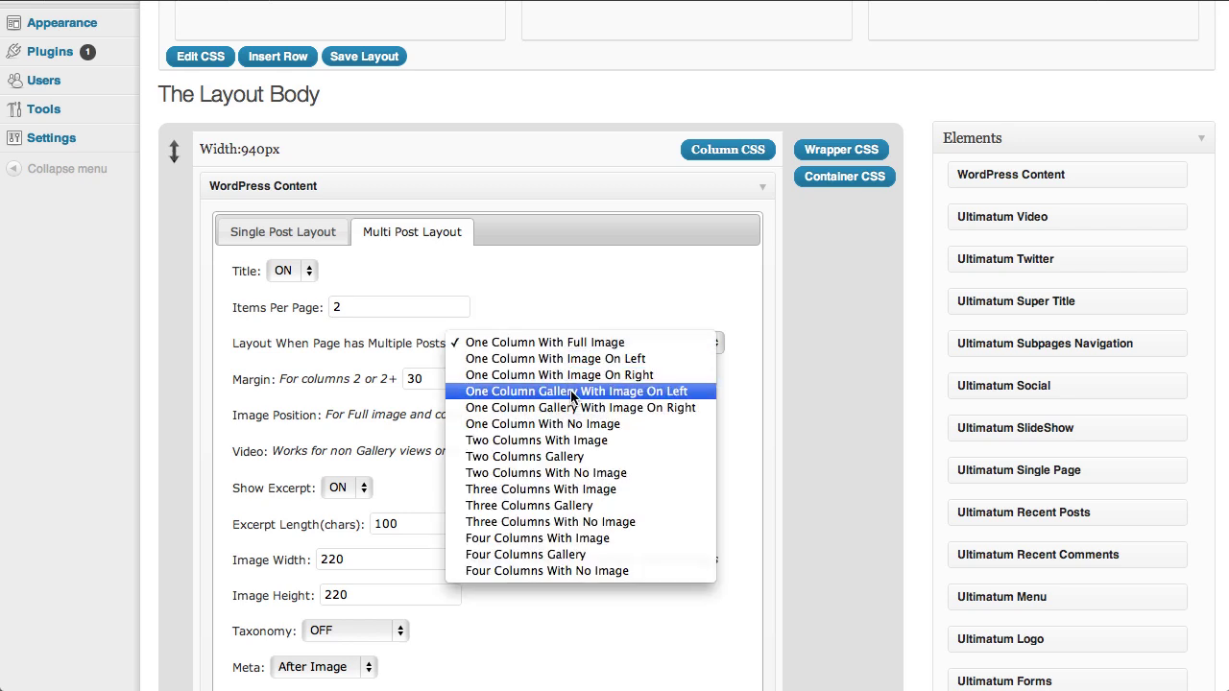
click(555, 456)
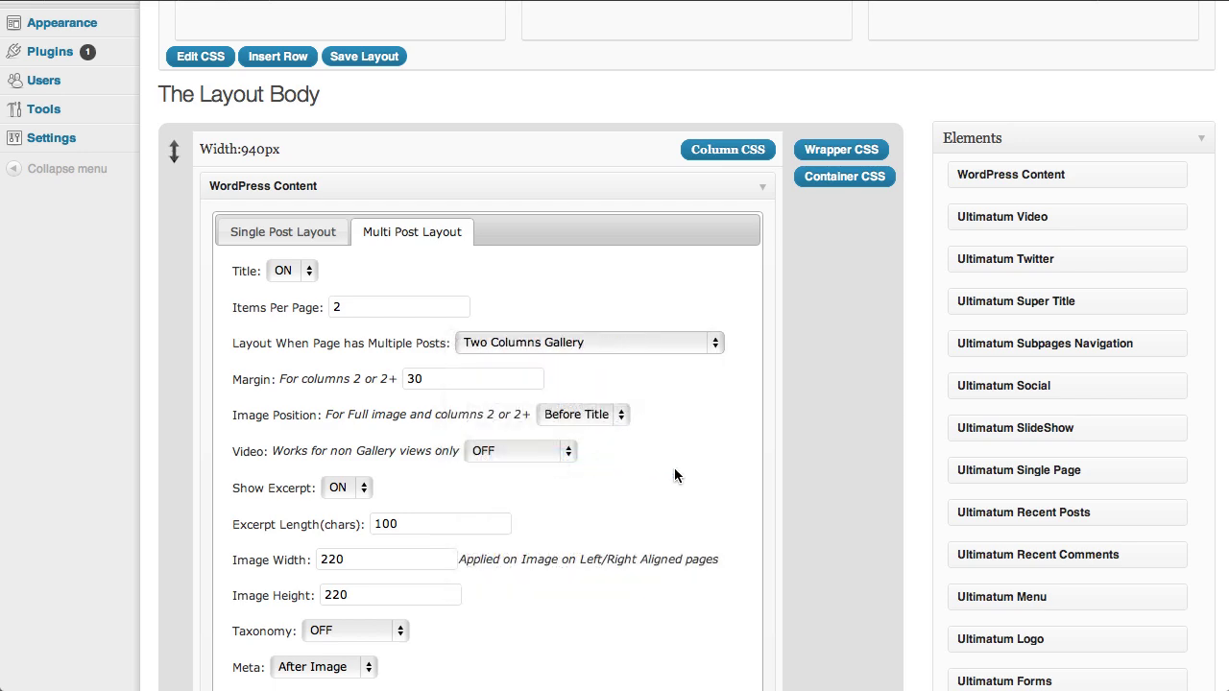
scroll(674, 468, down, 5)
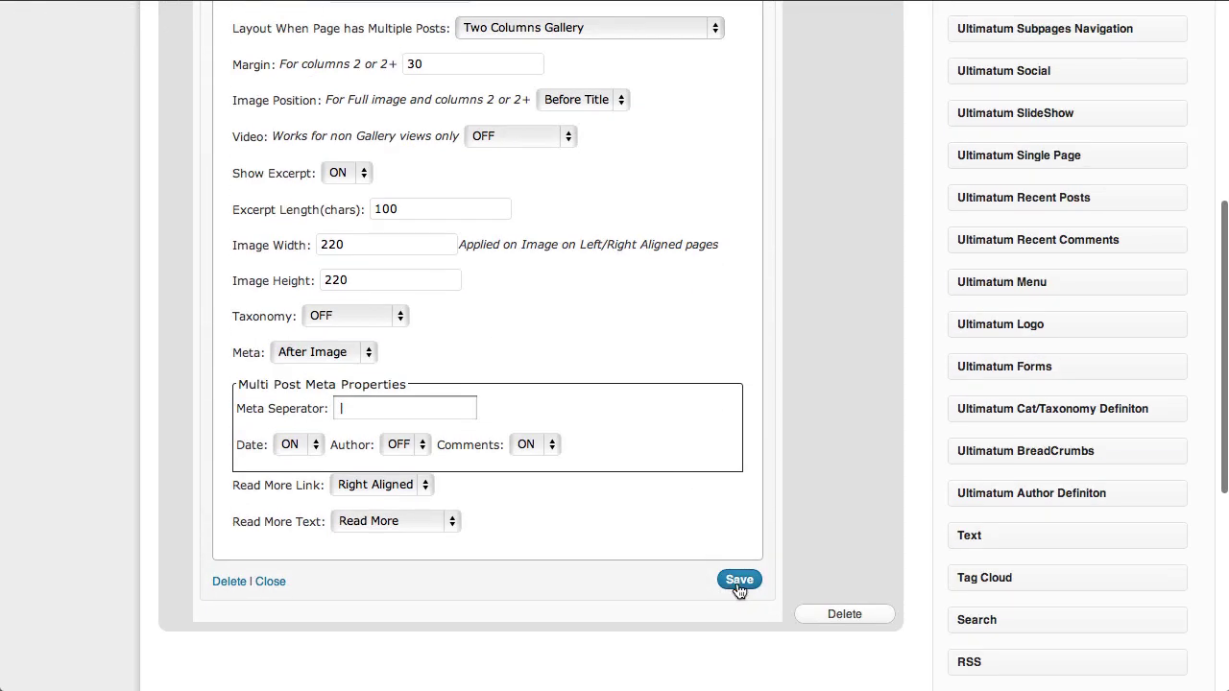
click(737, 582)
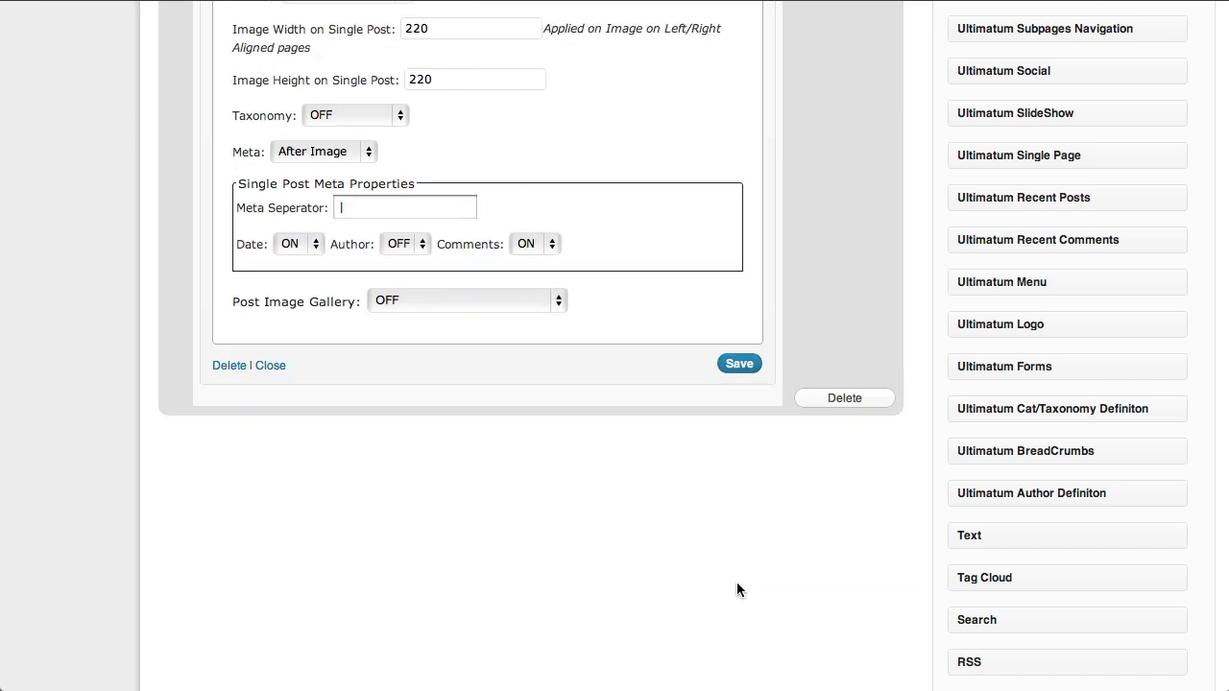
scroll(815, 477, up, 10)
Save the Portfolio layout and return to the layouts list
click(371, 291)
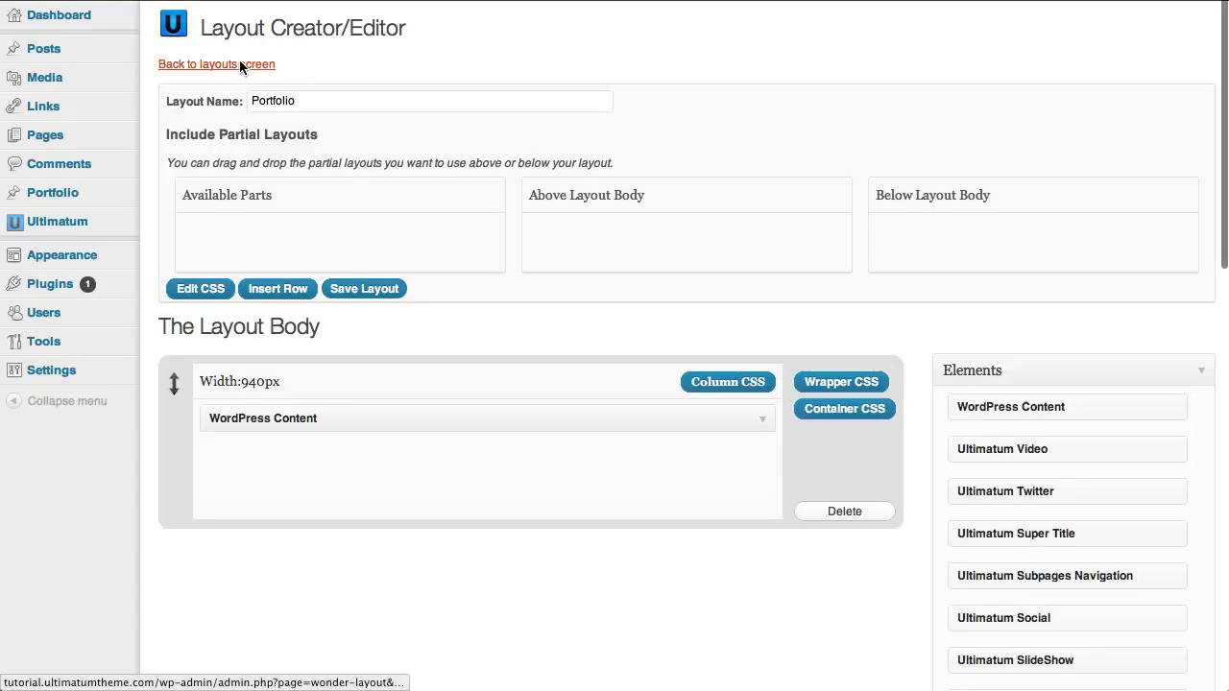
click(240, 63)
scroll(730, 352, down, 2)
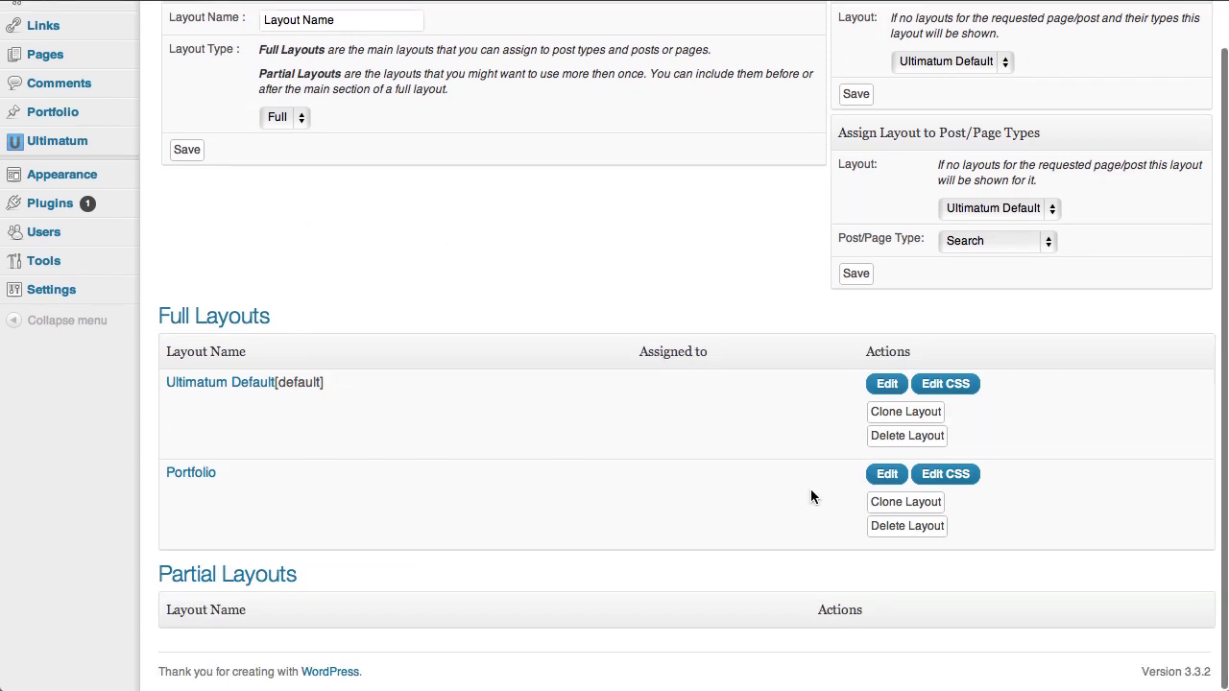
Assign the Portfolio layout to the portfolio post type
click(1000, 208)
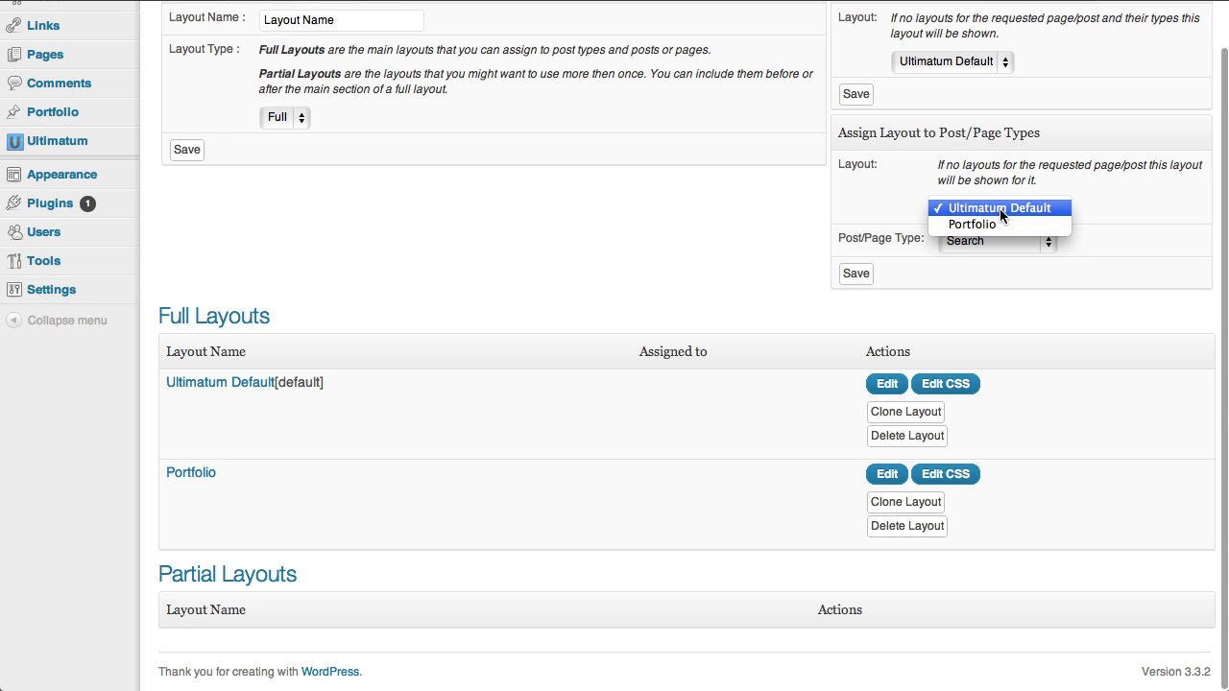
click(986, 226)
click(985, 240)
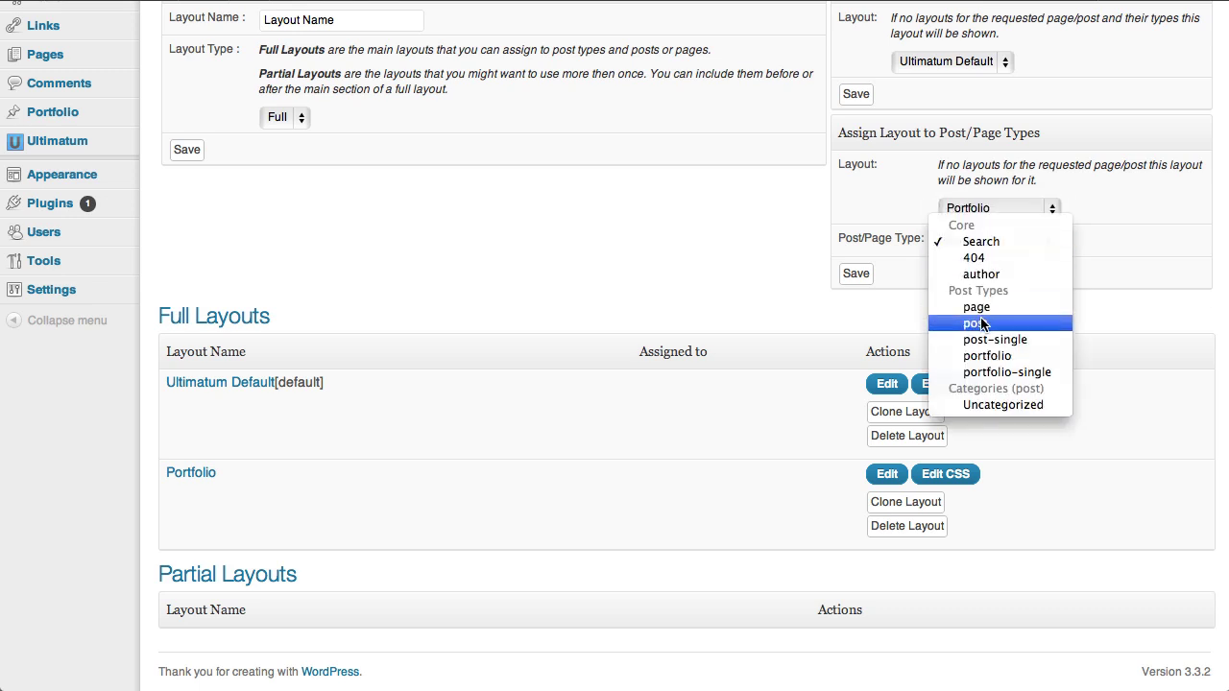
click(993, 356)
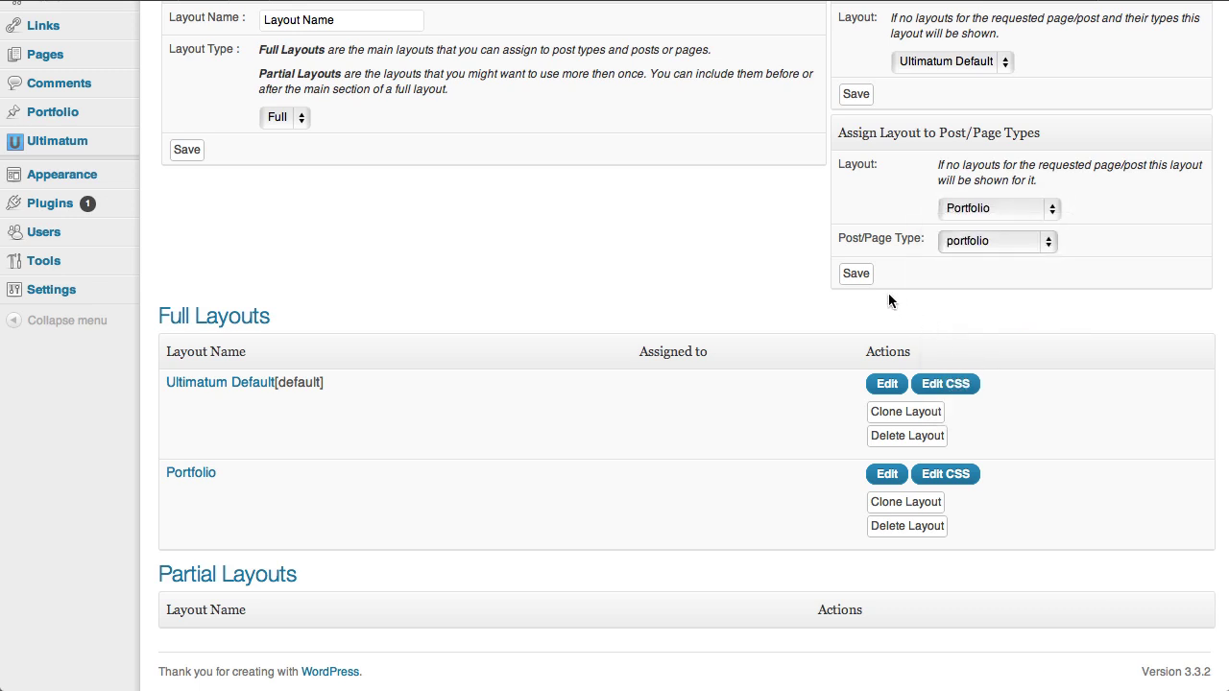
click(864, 275)
click(856, 275)
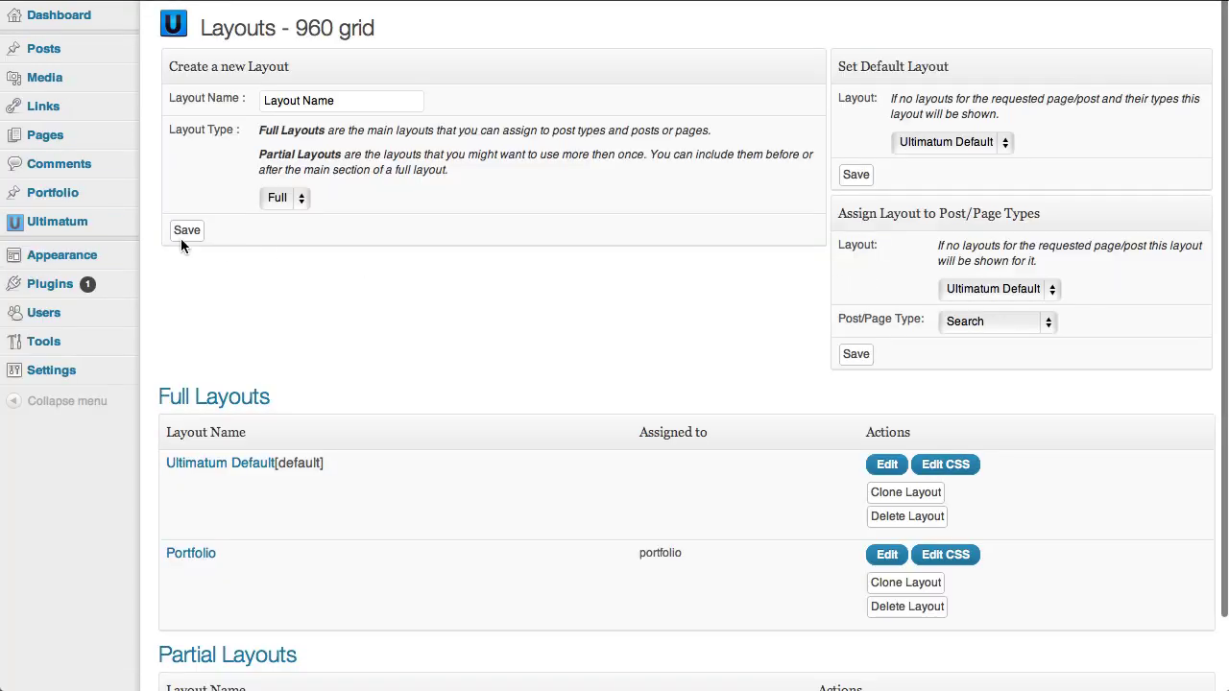
Create a navigation menu named 'Main Menu' under Appearance > Menus
mouse_move(16, 233)
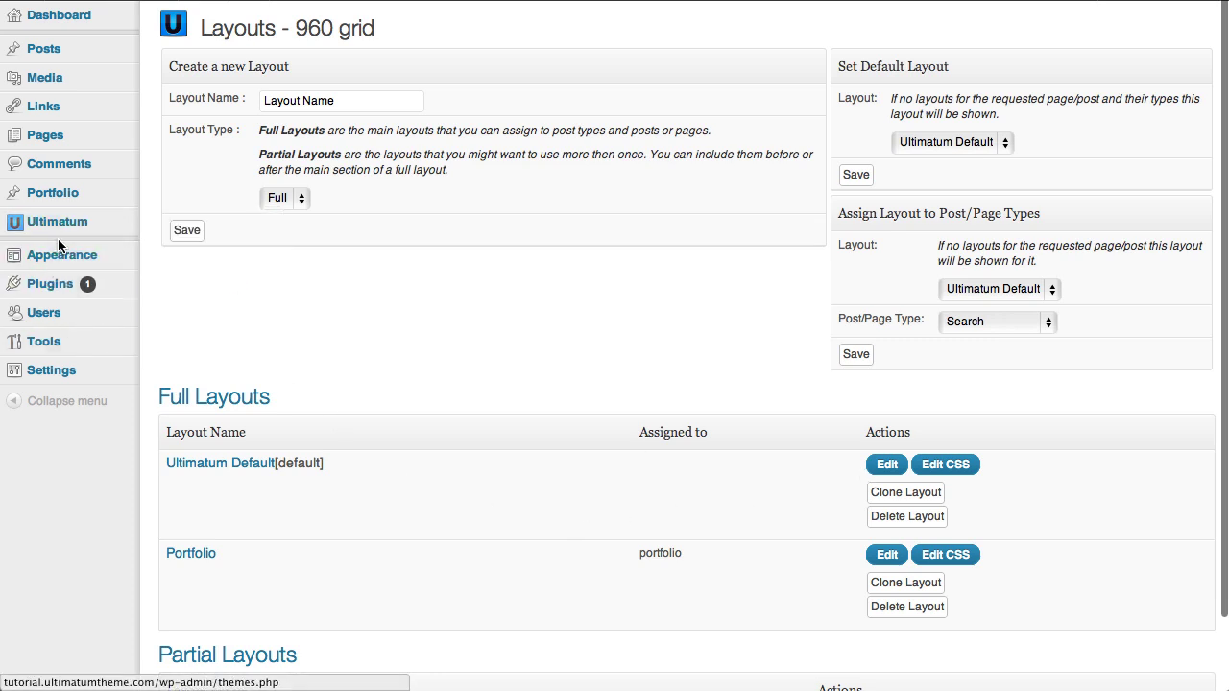
mouse_move(52, 272)
click(241, 296)
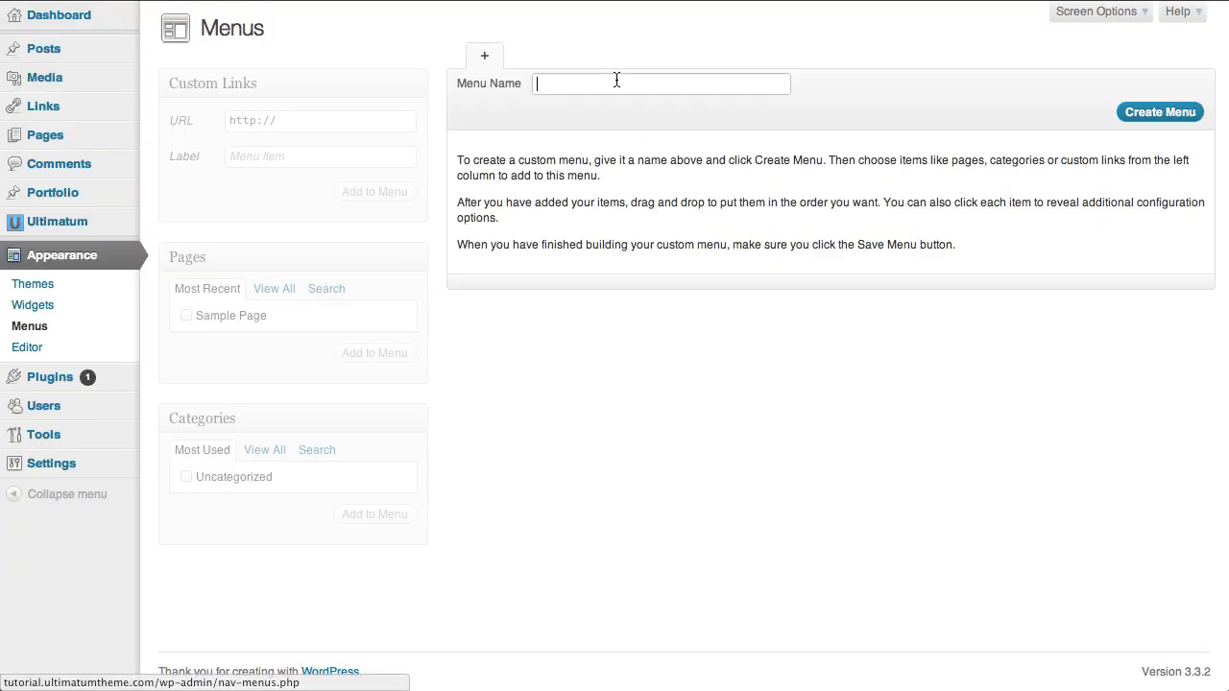
text(Main Menu)
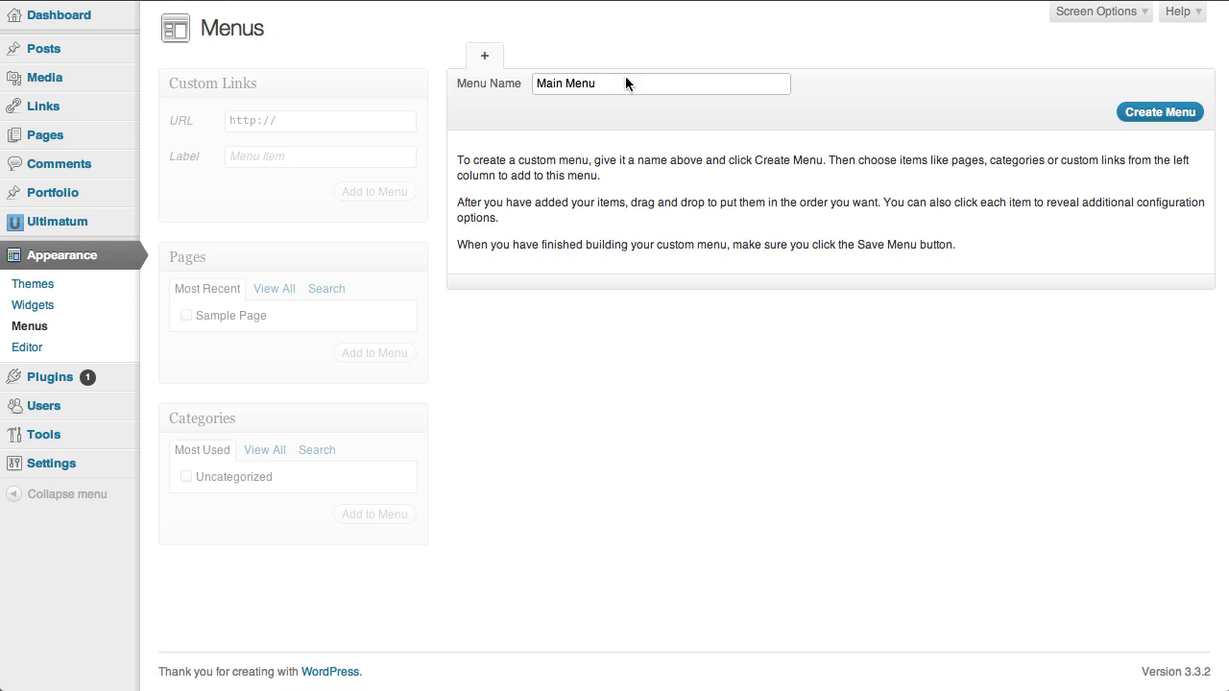
click(1128, 111)
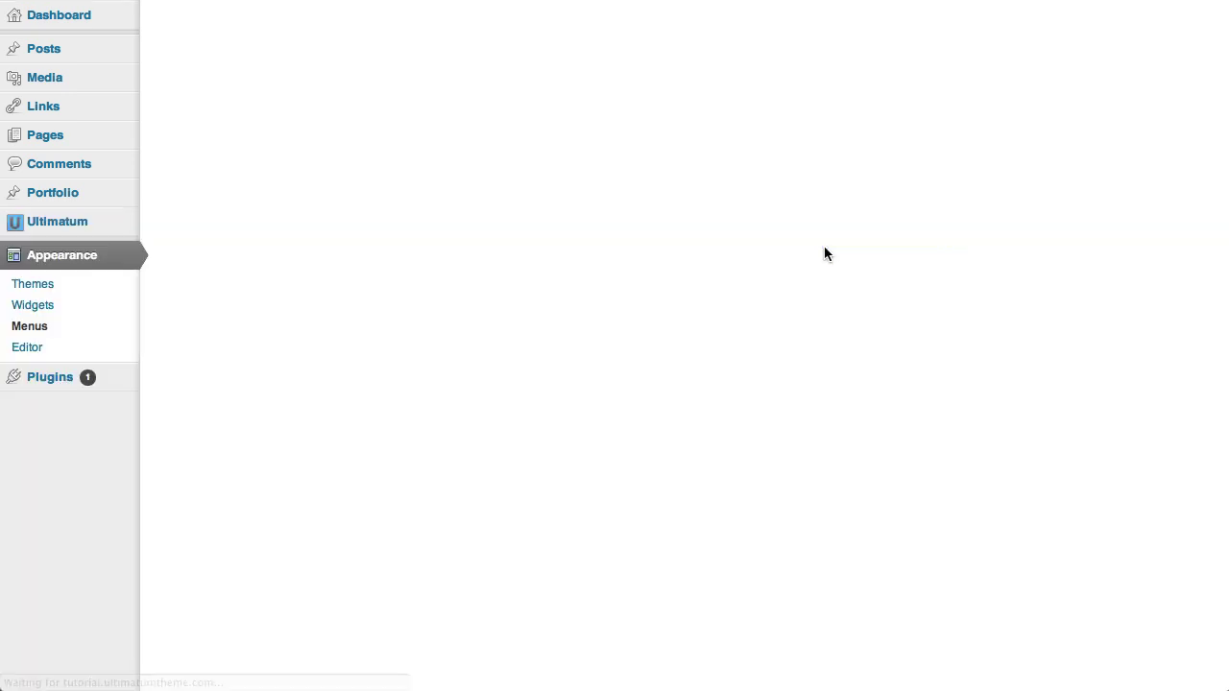
scroll(423, 384, down, 5)
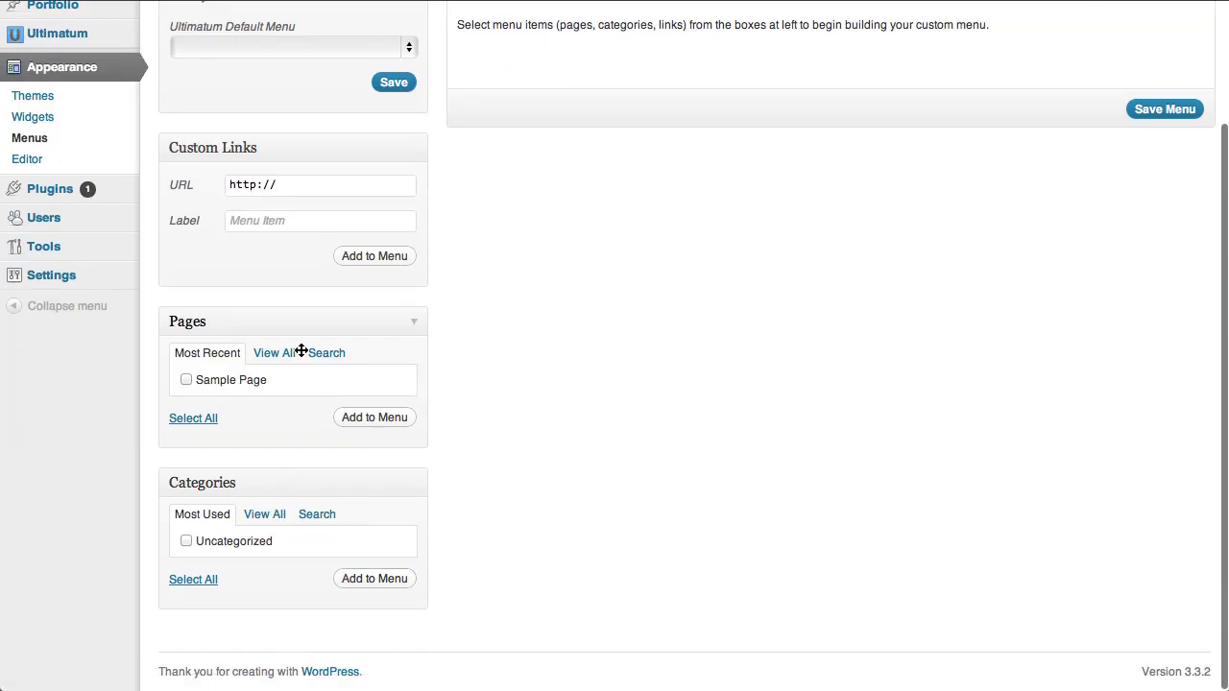
scroll(278, 249, up, 4)
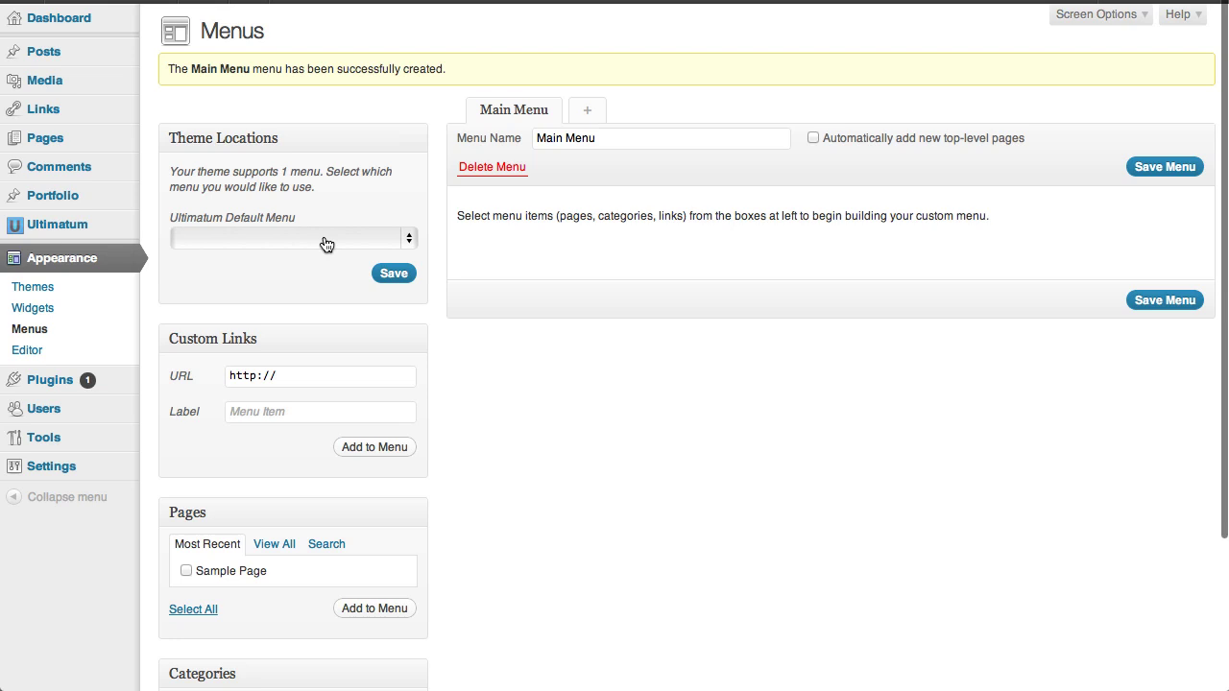
Enable the Portfolio box in Screen Options and add All Portfolio to Main Menu
click(1133, 22)
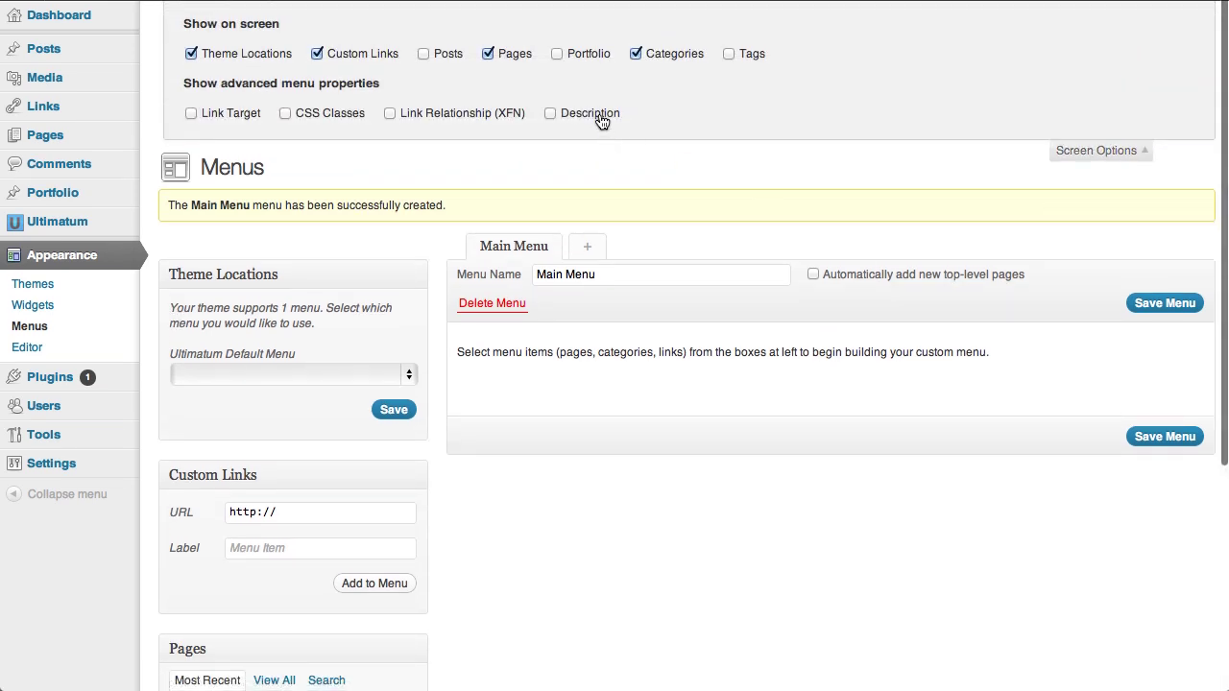
click(561, 58)
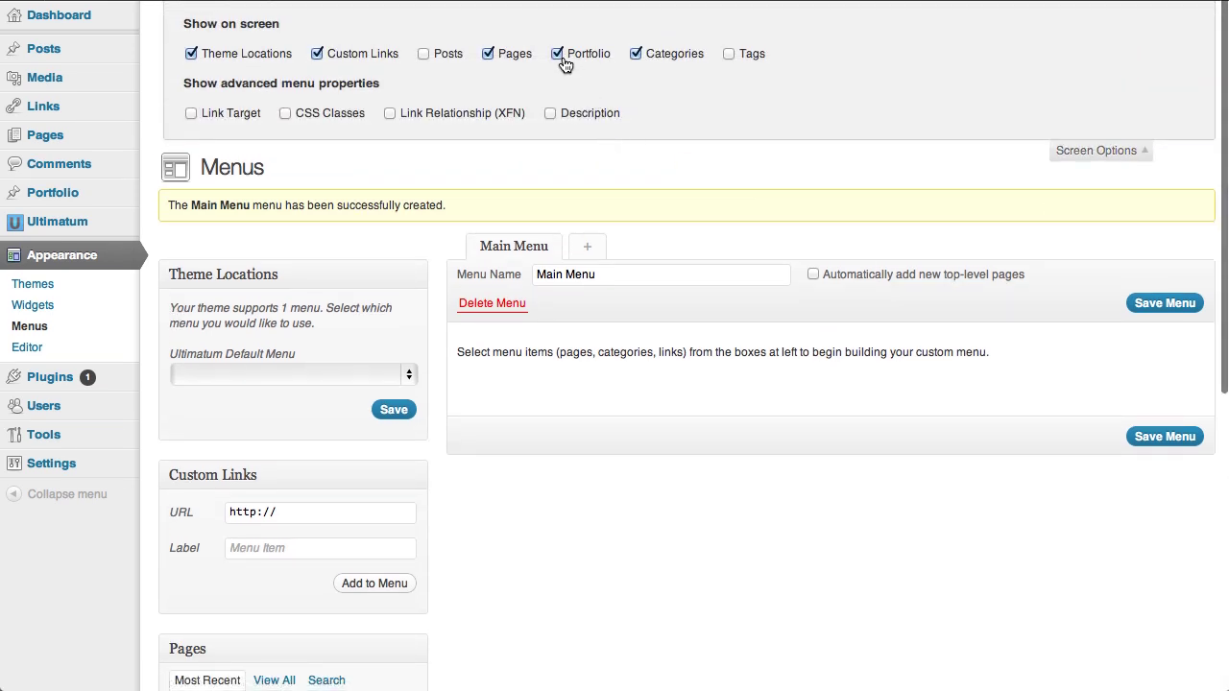
click(1115, 154)
scroll(908, 368, down, 5)
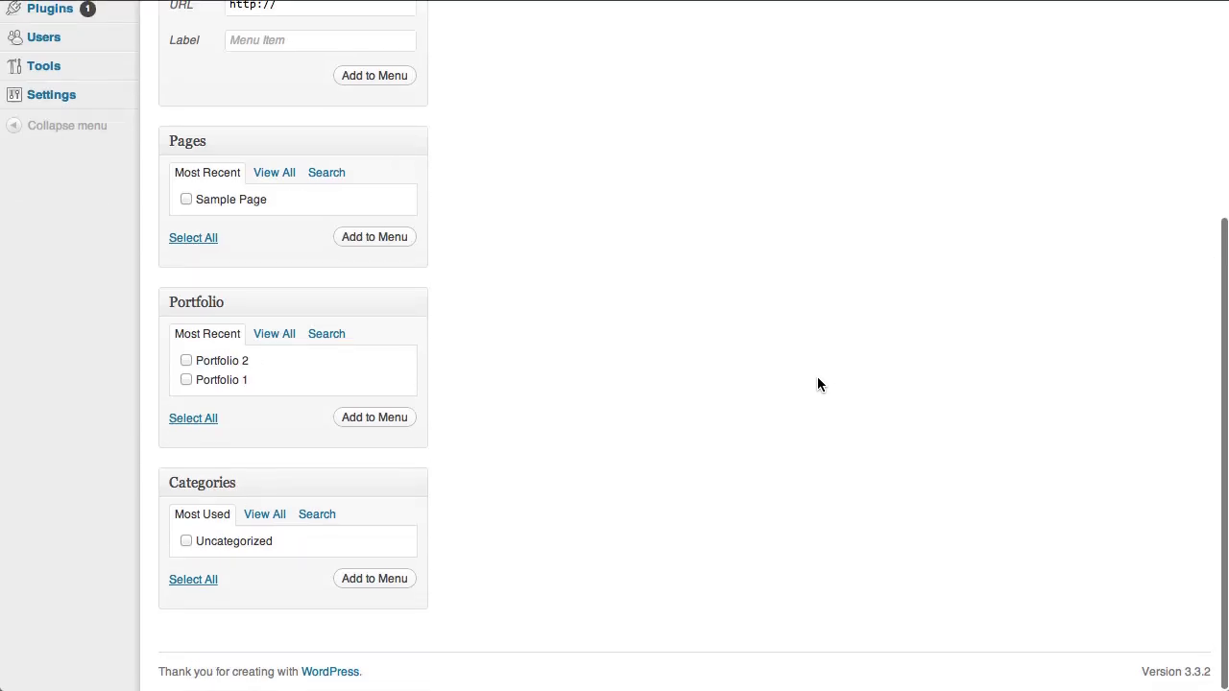
click(265, 334)
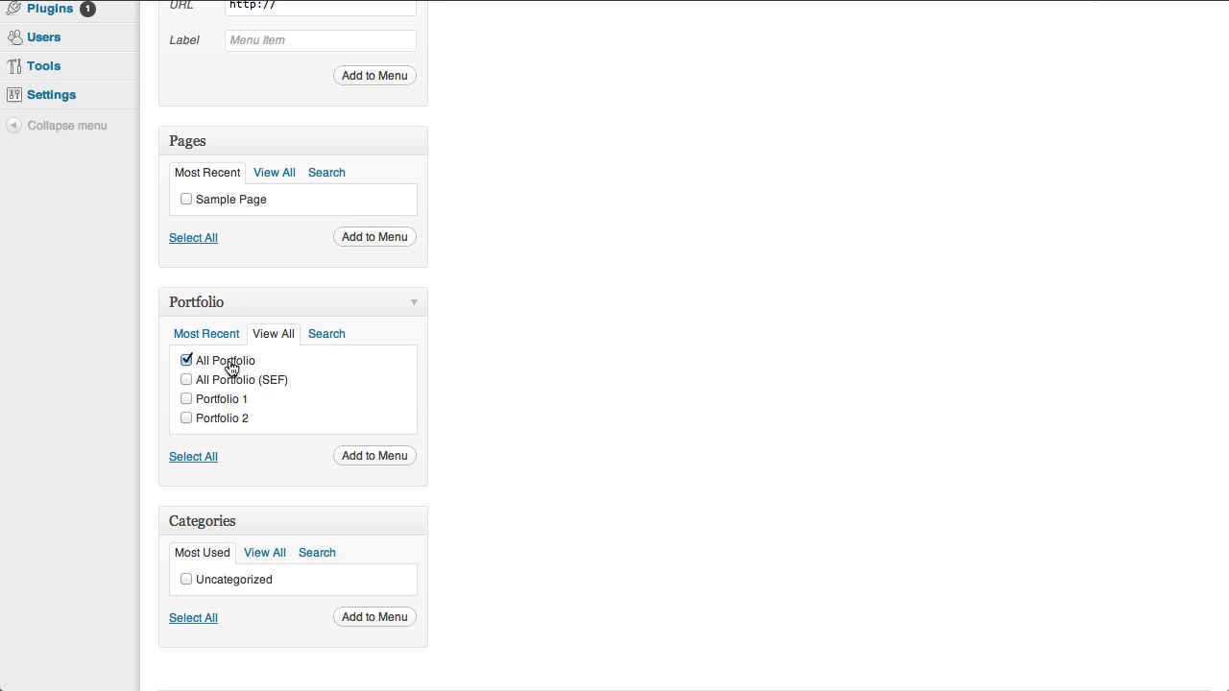
click(384, 457)
Change the item's navigation label from 'All Portfolio' to 'Portfolio' and save the menu
scroll(842, 335, up, 8)
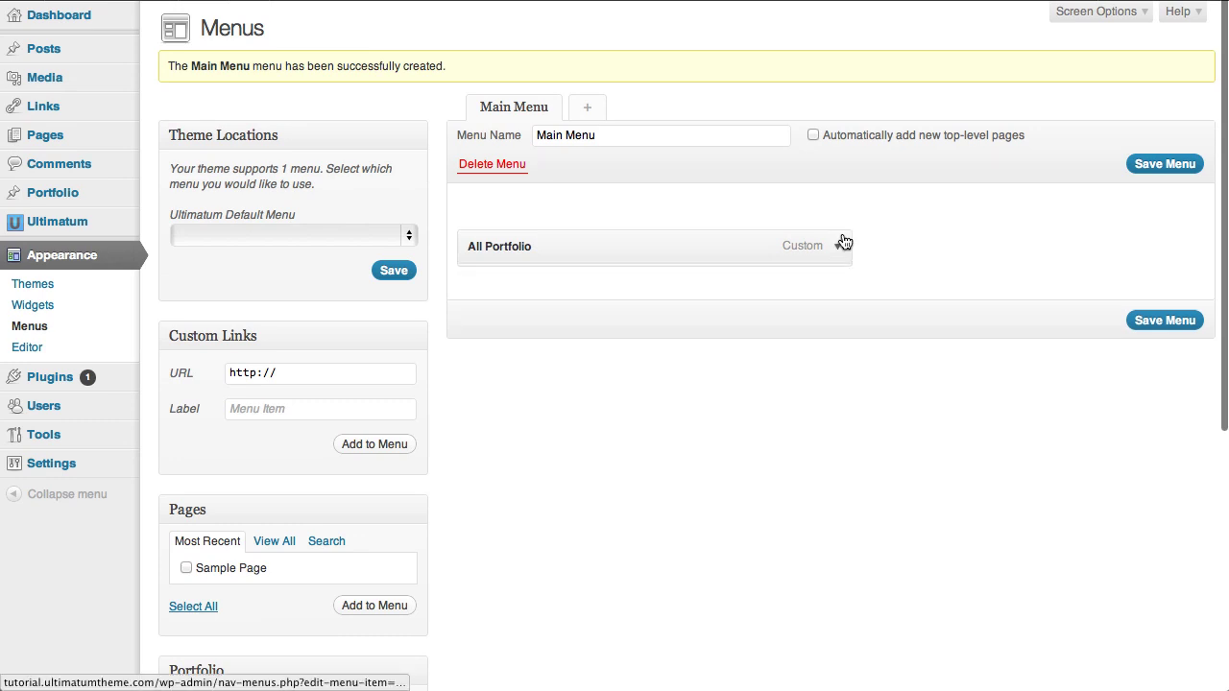
click(838, 245)
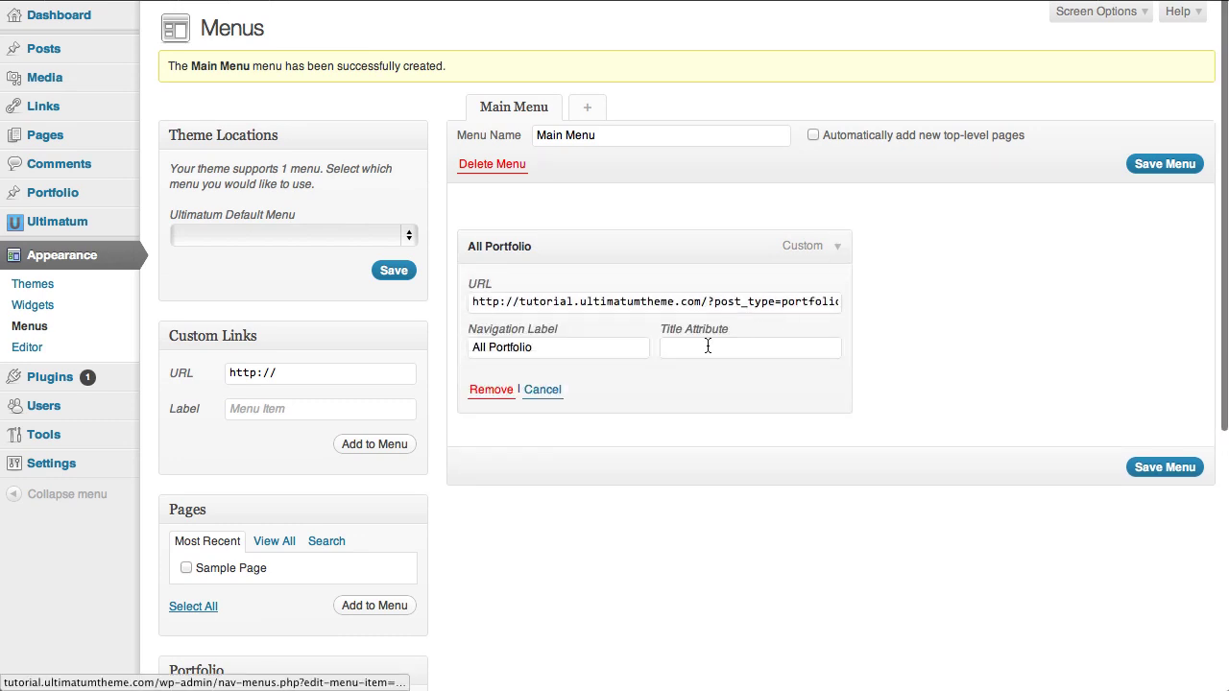
double_click(489, 348)
key(BackSpace)
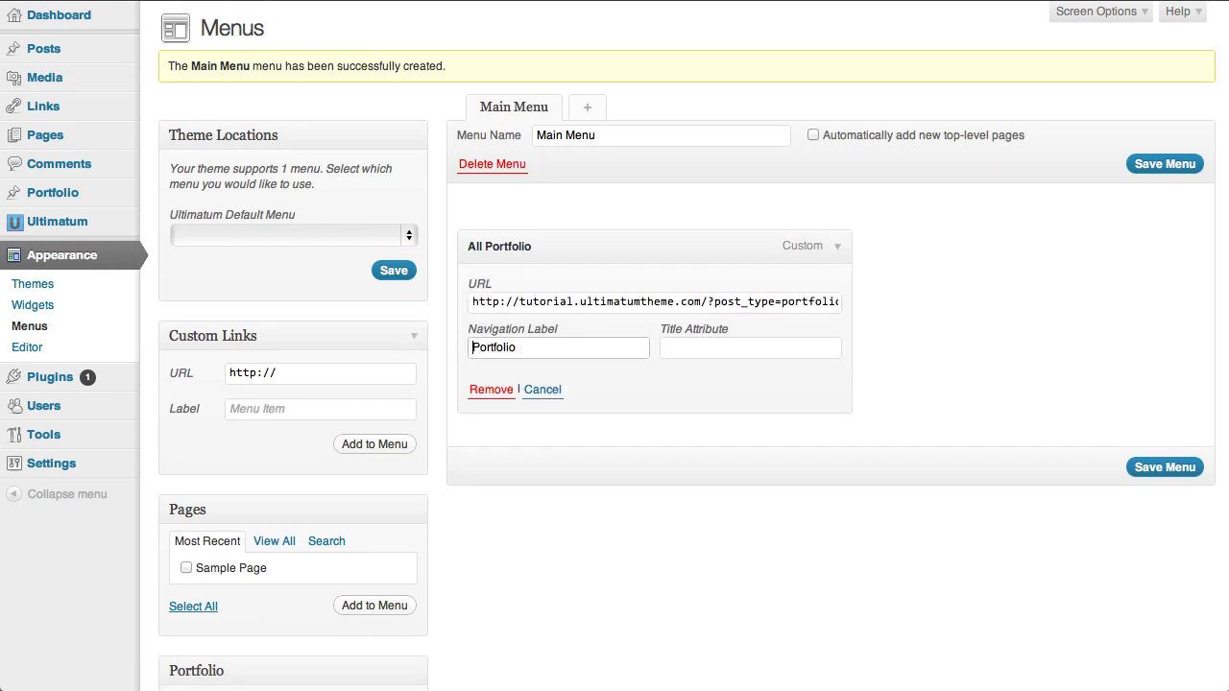
click(1146, 469)
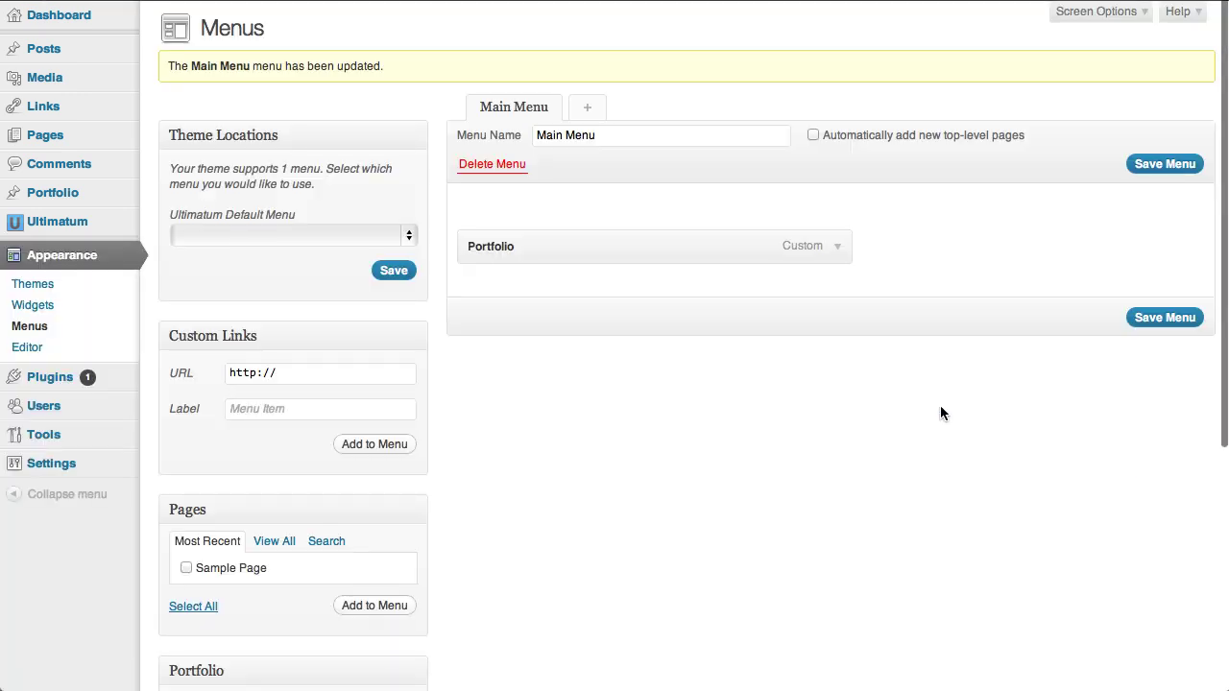
Open the Ultimatum Default layout of the 960 grid template for editing
mouse_move(128, 224)
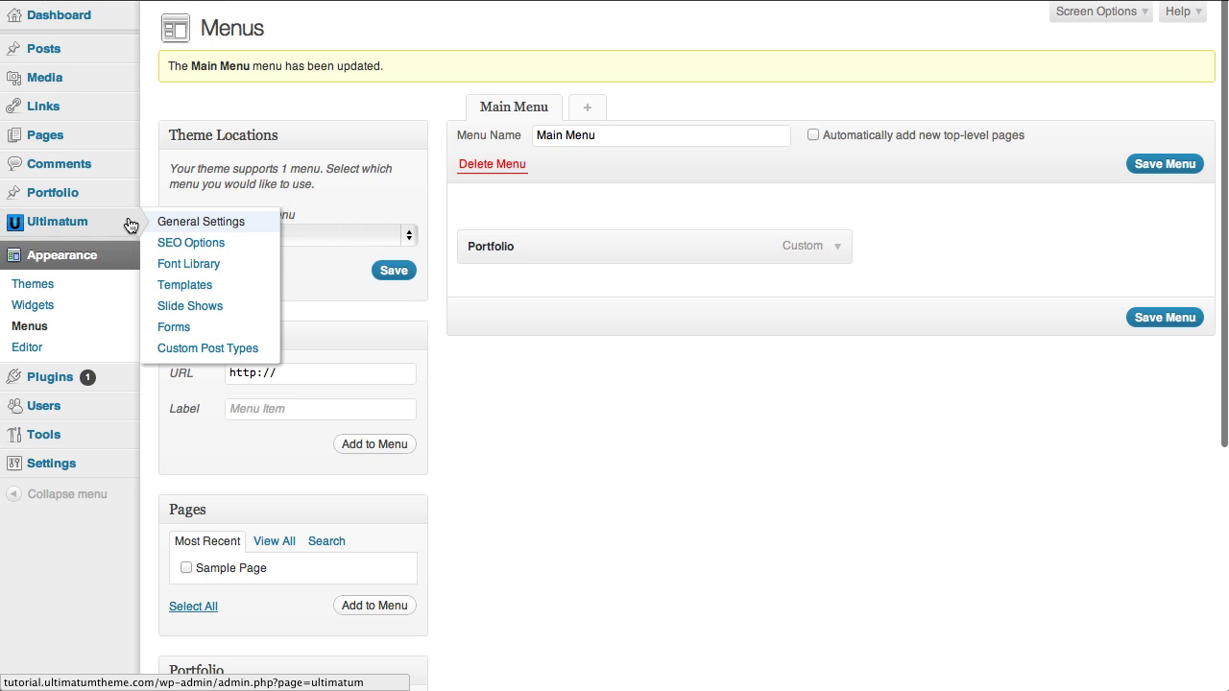
click(199, 284)
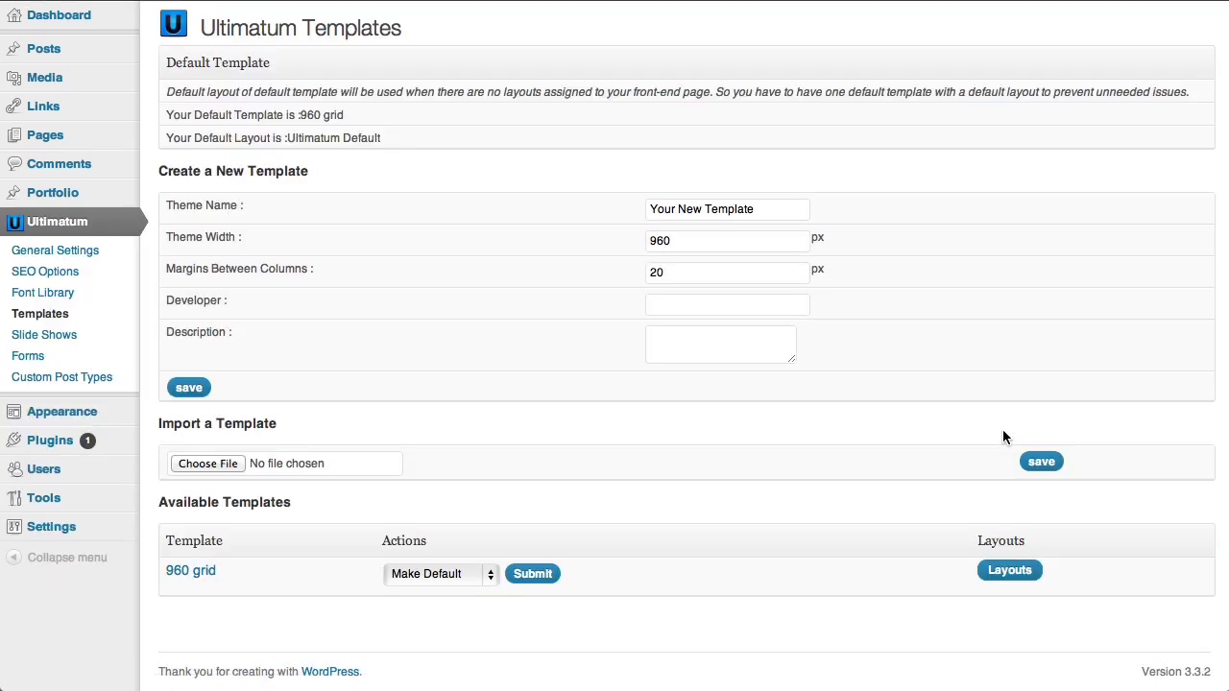
scroll(1002, 429, down, 1)
scroll(971, 437, up, 1)
click(999, 571)
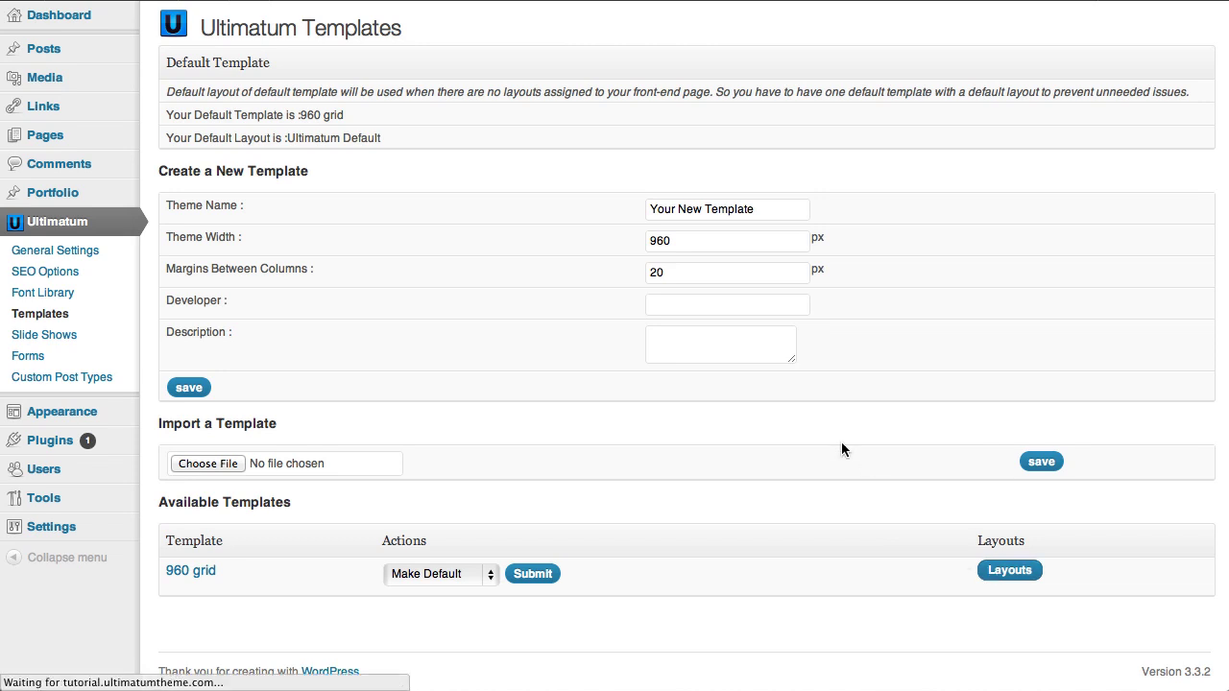
scroll(755, 408, down, 3)
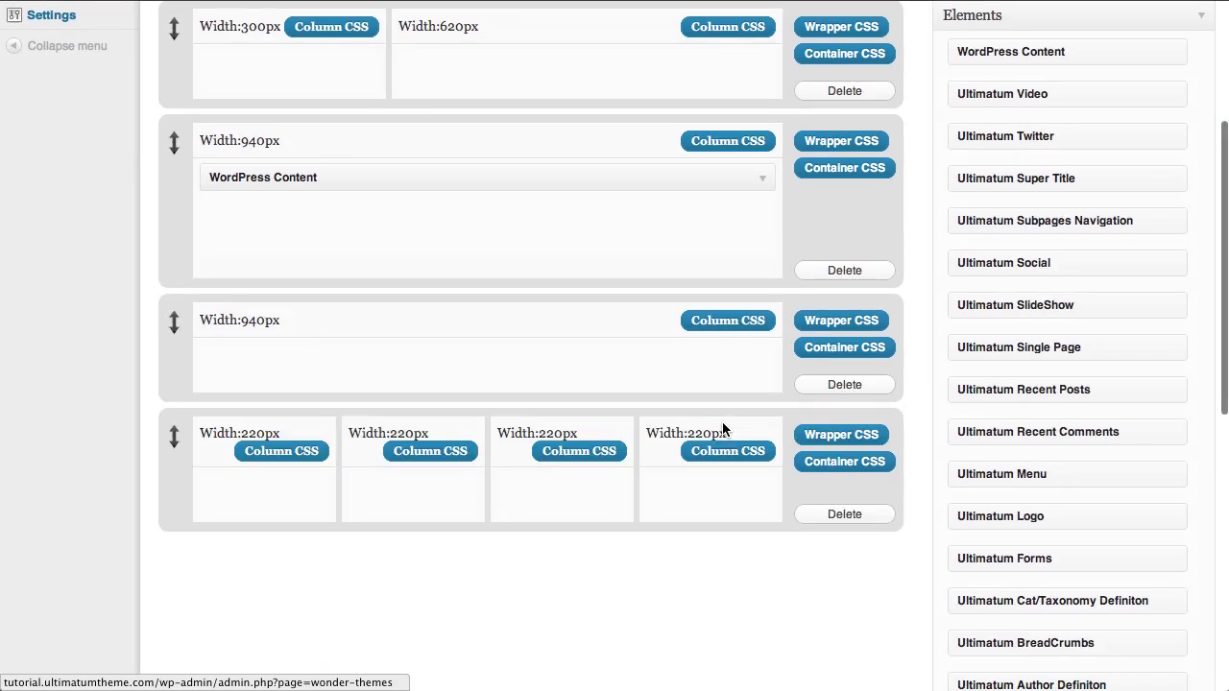
scroll(722, 427, up, 2)
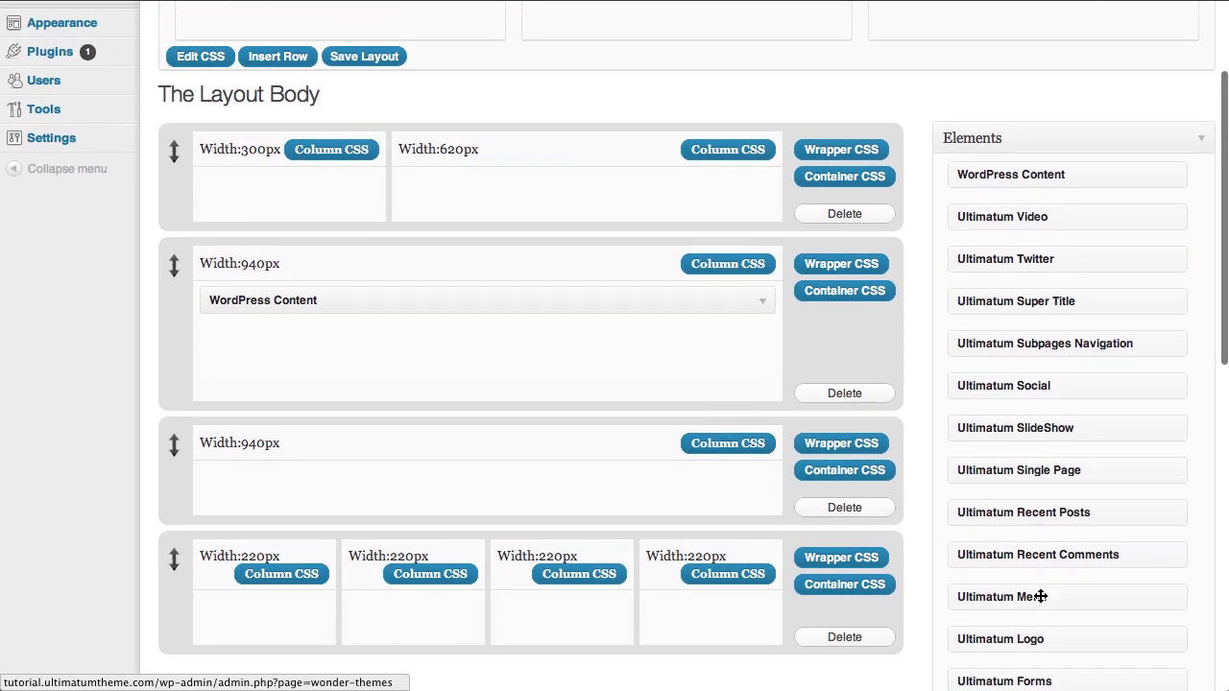
Add an Ultimatum Menu element to the 620px column as a Horizontal Menu showing Main Menu, and save it
drag(1040, 596, 500, 188)
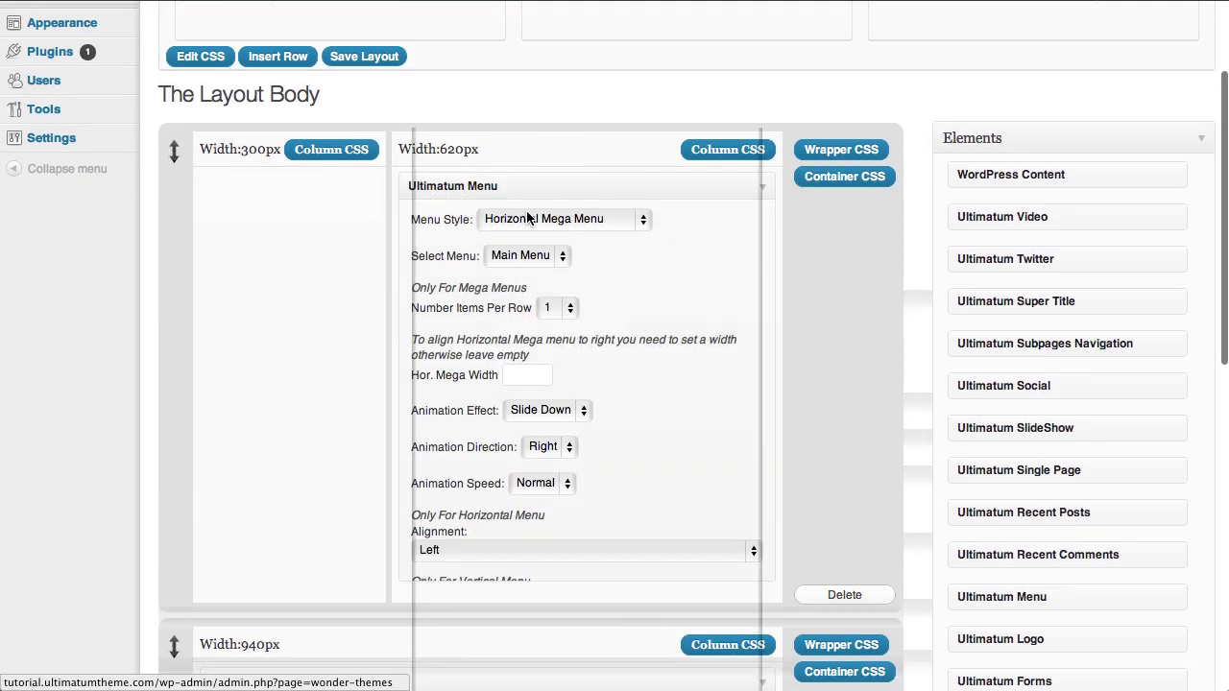
click(614, 226)
click(619, 255)
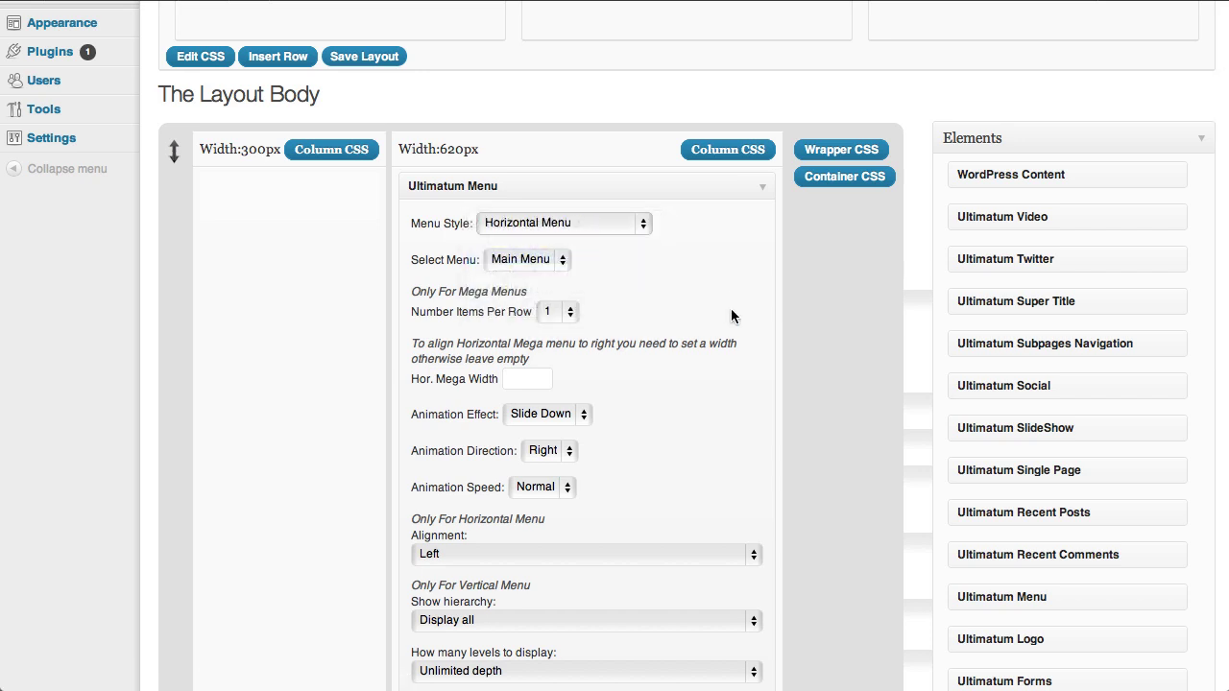
scroll(731, 309, down, 3)
click(544, 93)
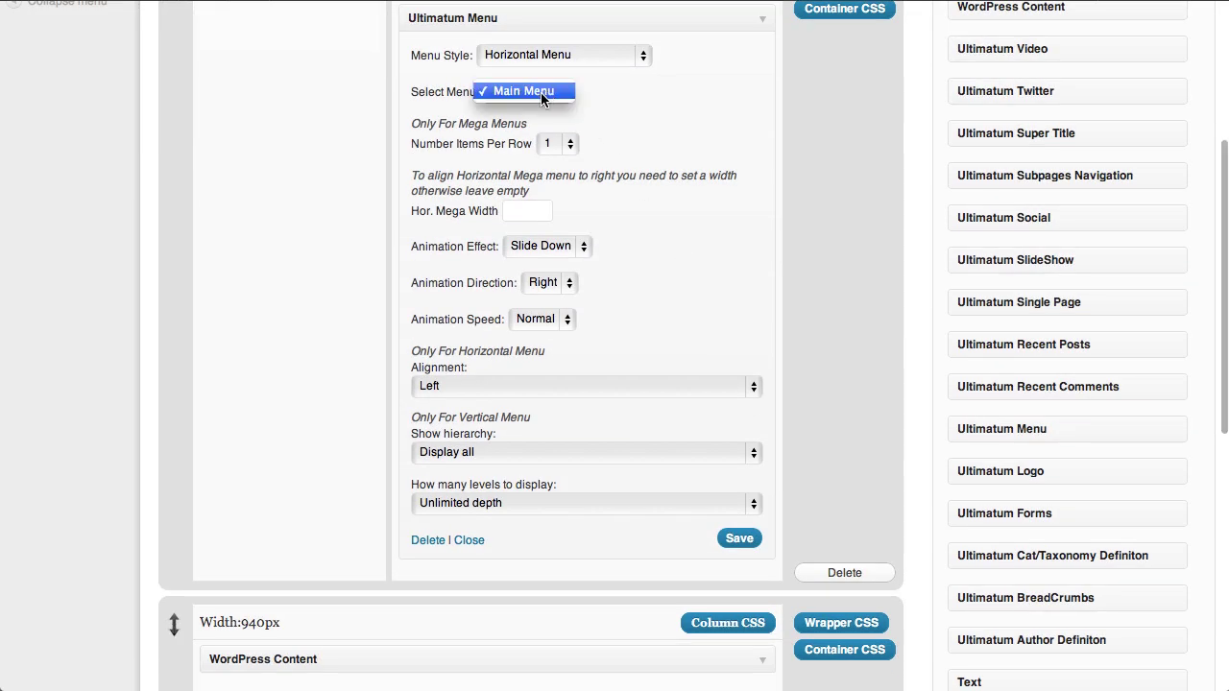
click(547, 92)
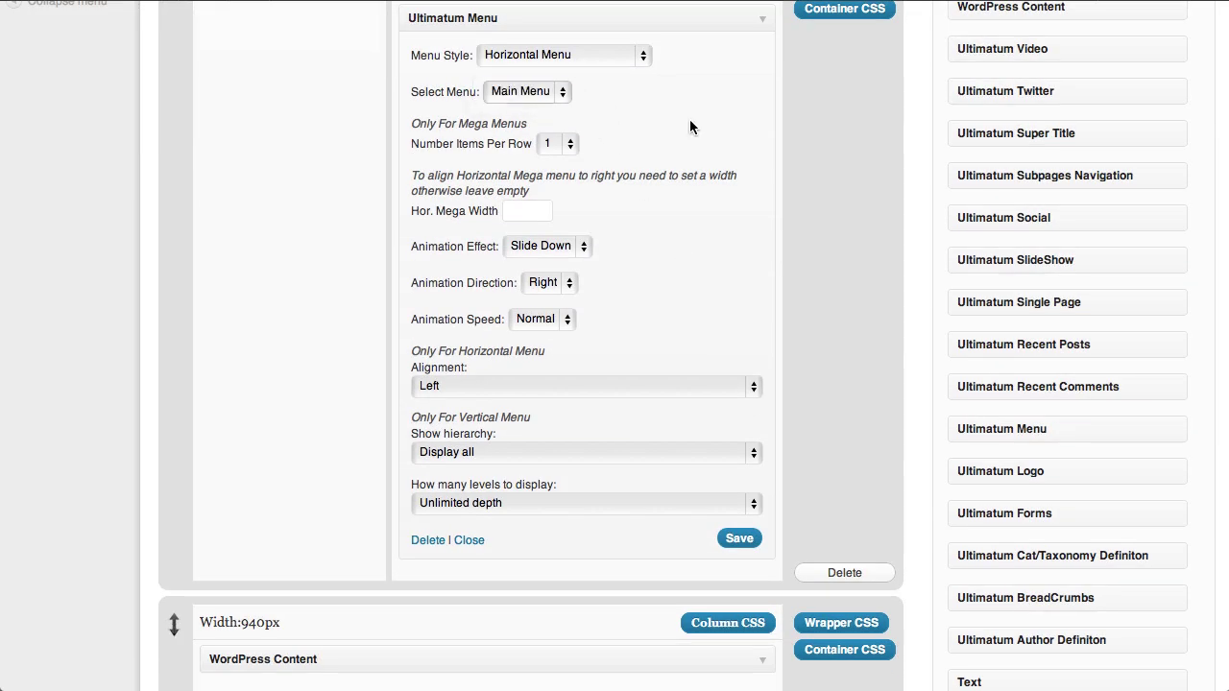
click(739, 539)
scroll(730, 326, up, 2)
scroll(722, 305, up, 6)
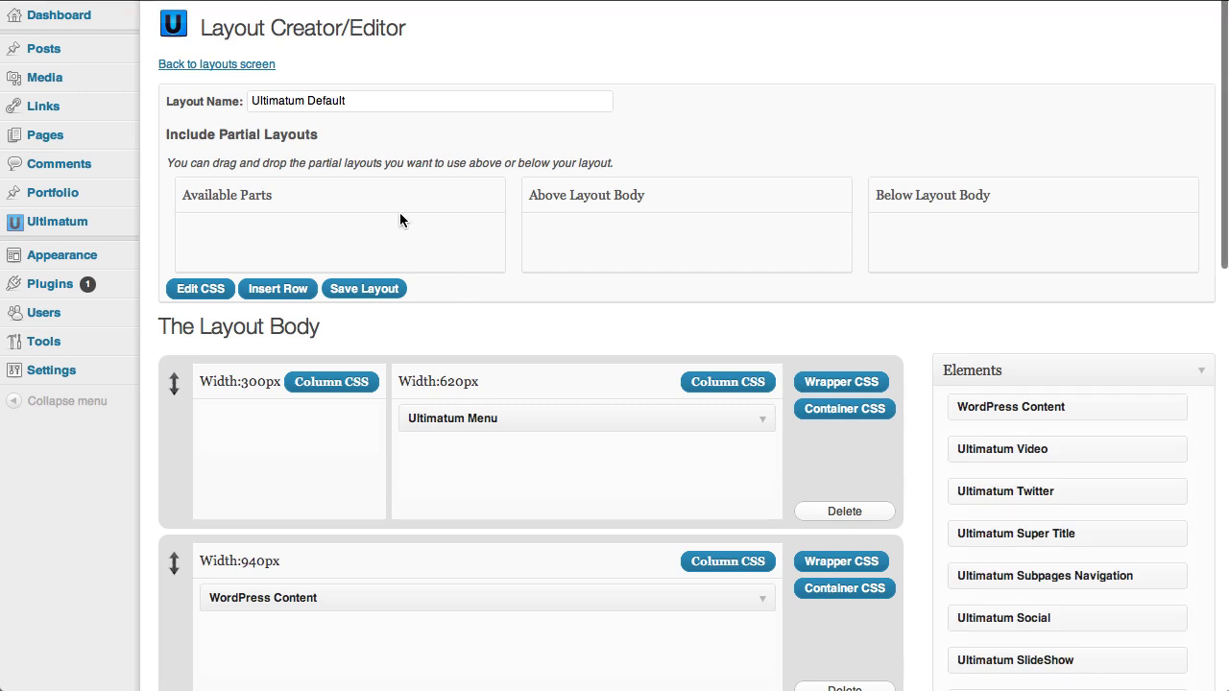
On the live site's portfolio page, enlarge the Portfolio 2 image in its lightbox, then close it
click(127, 22)
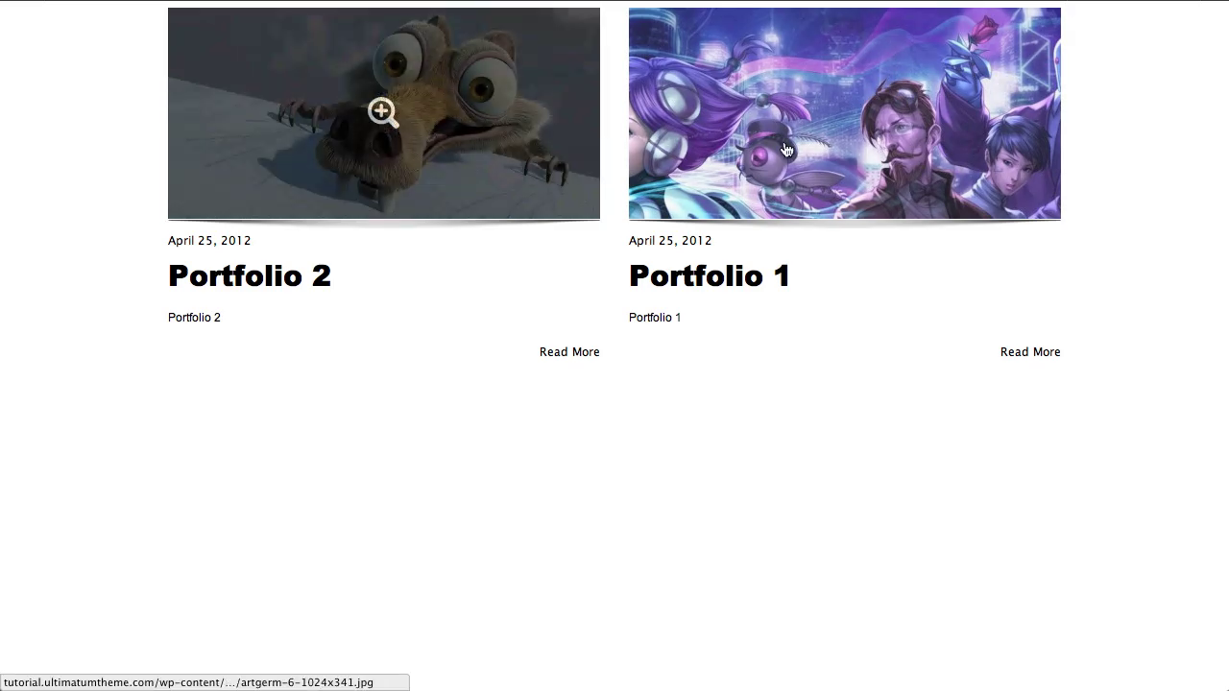
click(468, 144)
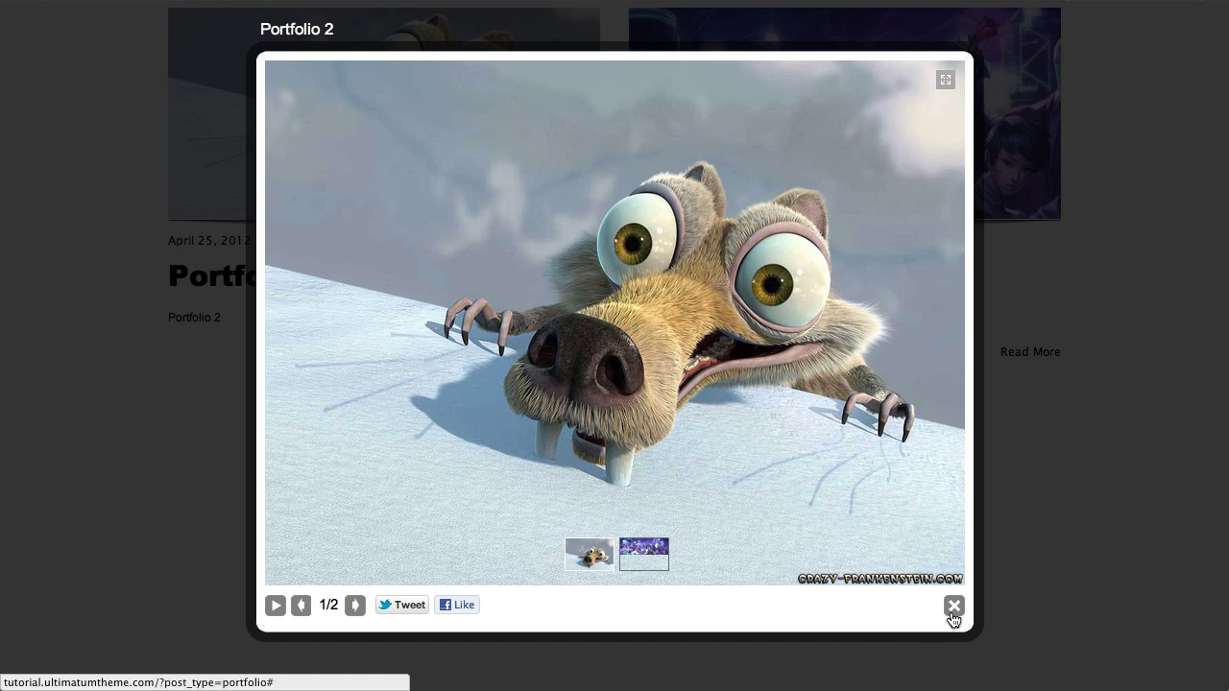
click(954, 607)
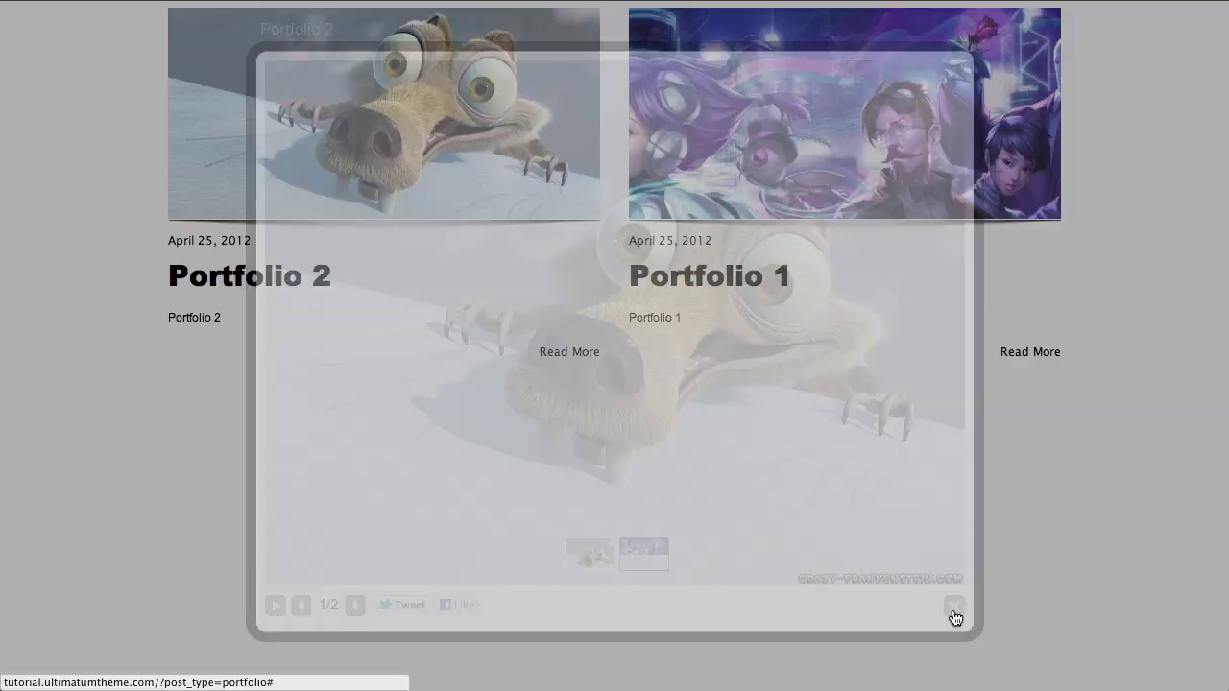